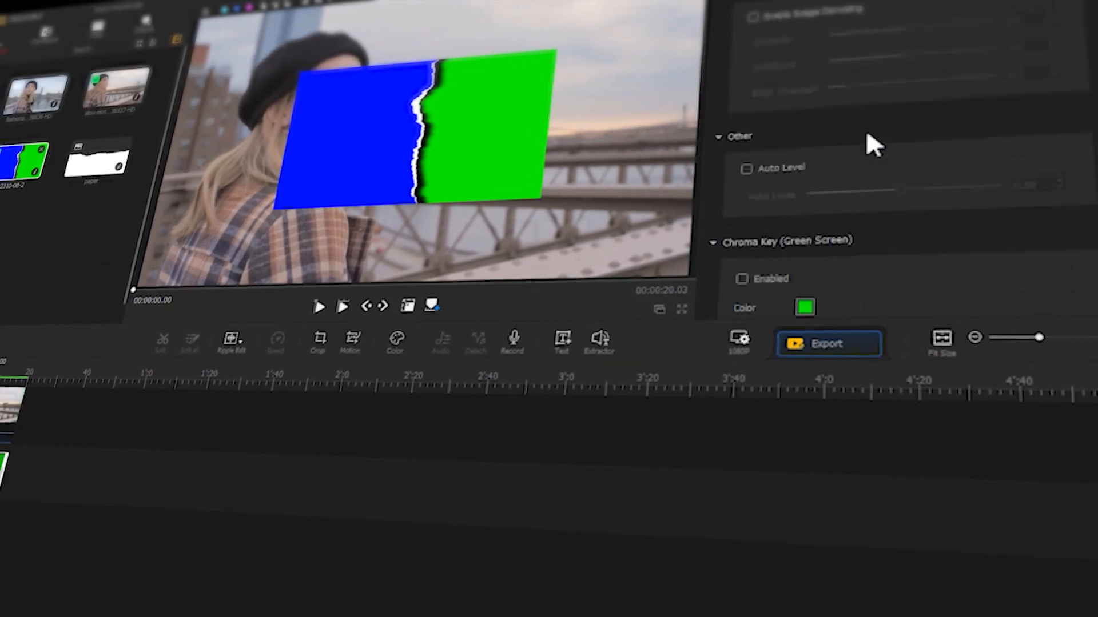
scroll(866, 129, down, 3)
click(800, 134)
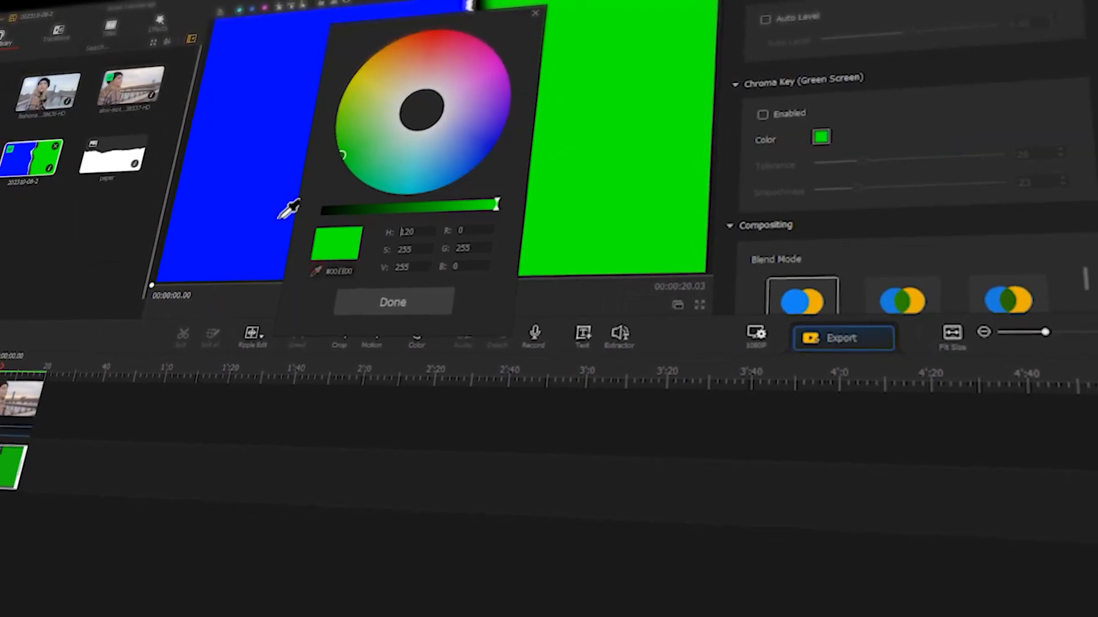
click(757, 113)
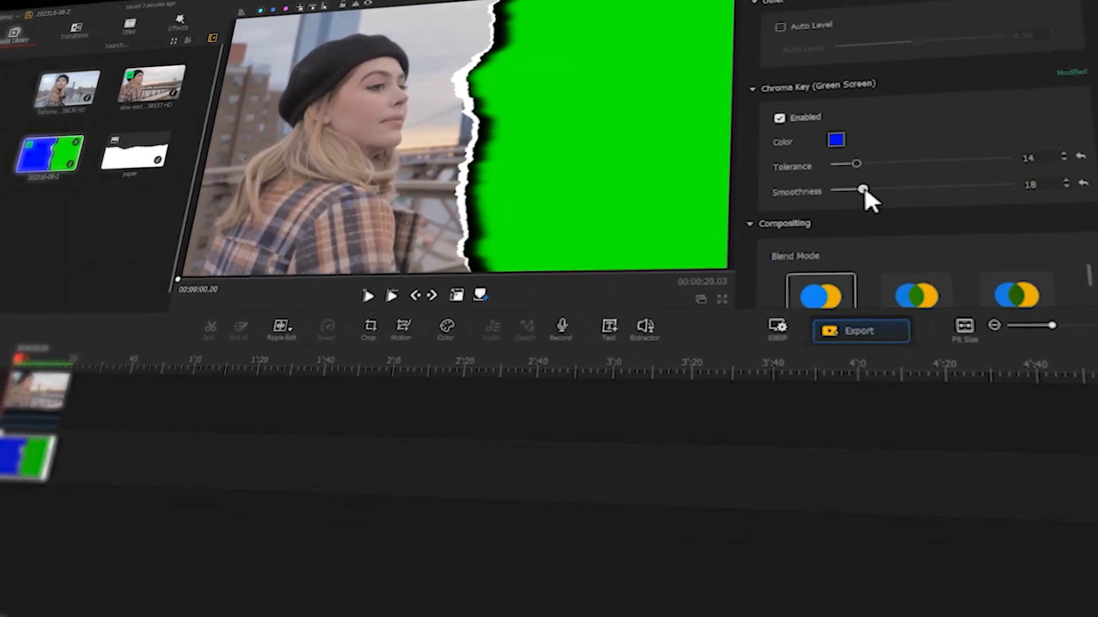
click(131, 158)
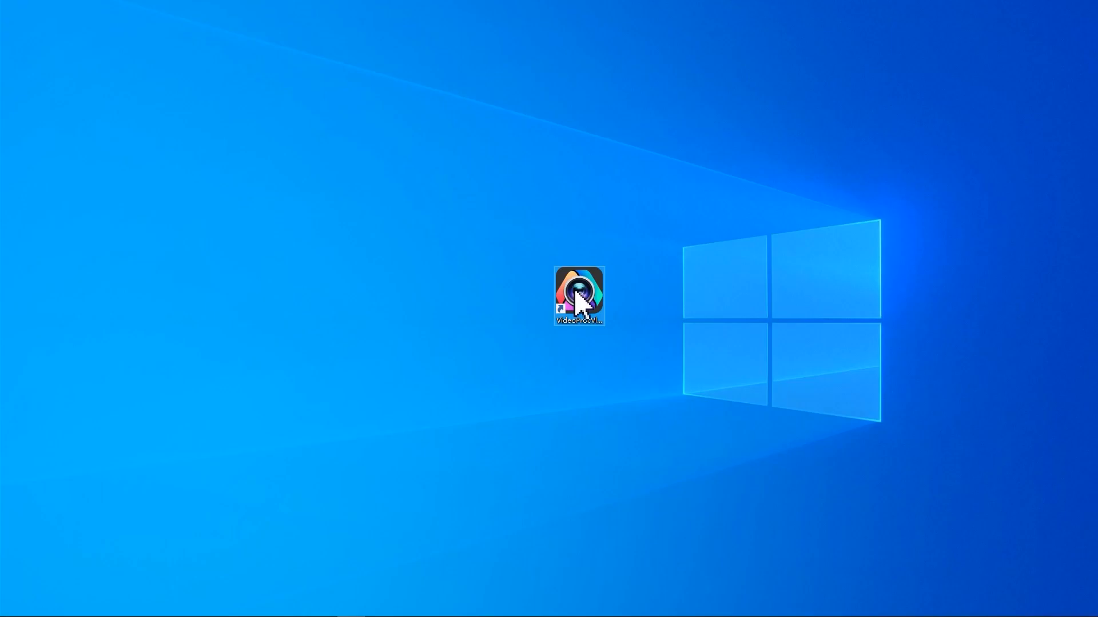
Step: Launch VideoProc Vlogger, then place the slow-motion video on the video track and the paper image on the overlay track
double_click(576, 293)
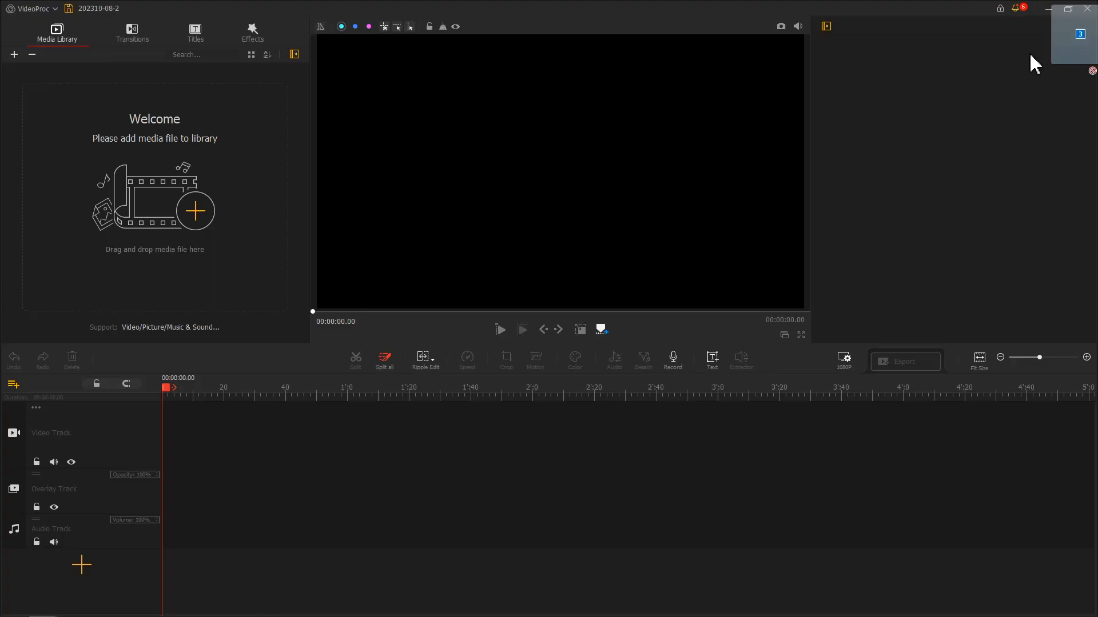
drag(1031, 54, 166, 194)
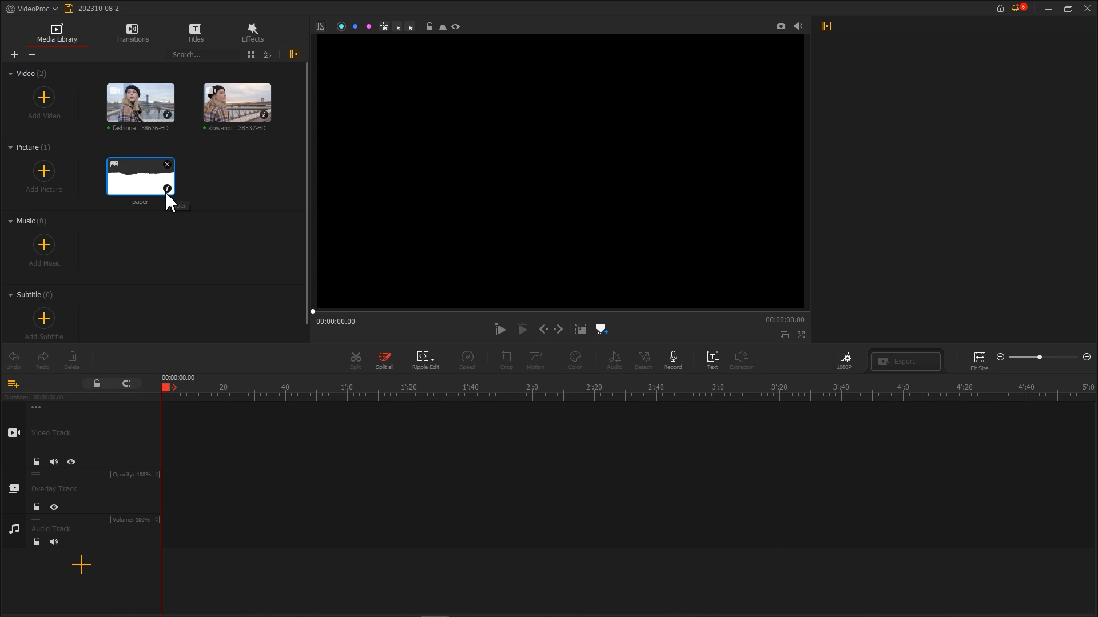
drag(232, 111, 188, 435)
drag(146, 183, 222, 488)
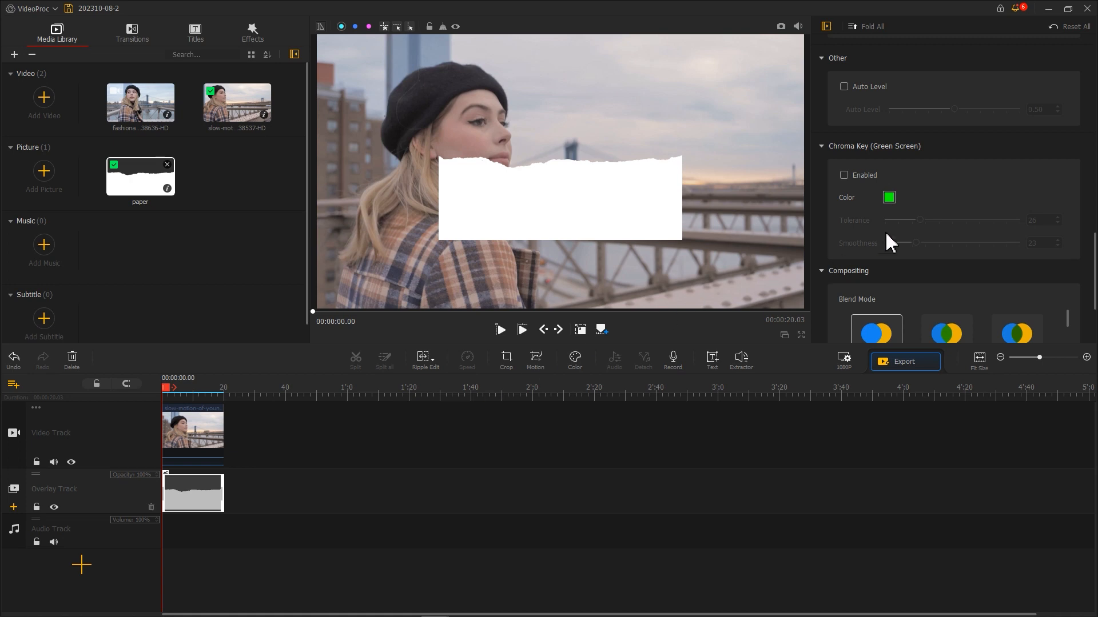
Step: Lower the paper overlay's opacity to 0.55
scroll(915, 235, up, 10)
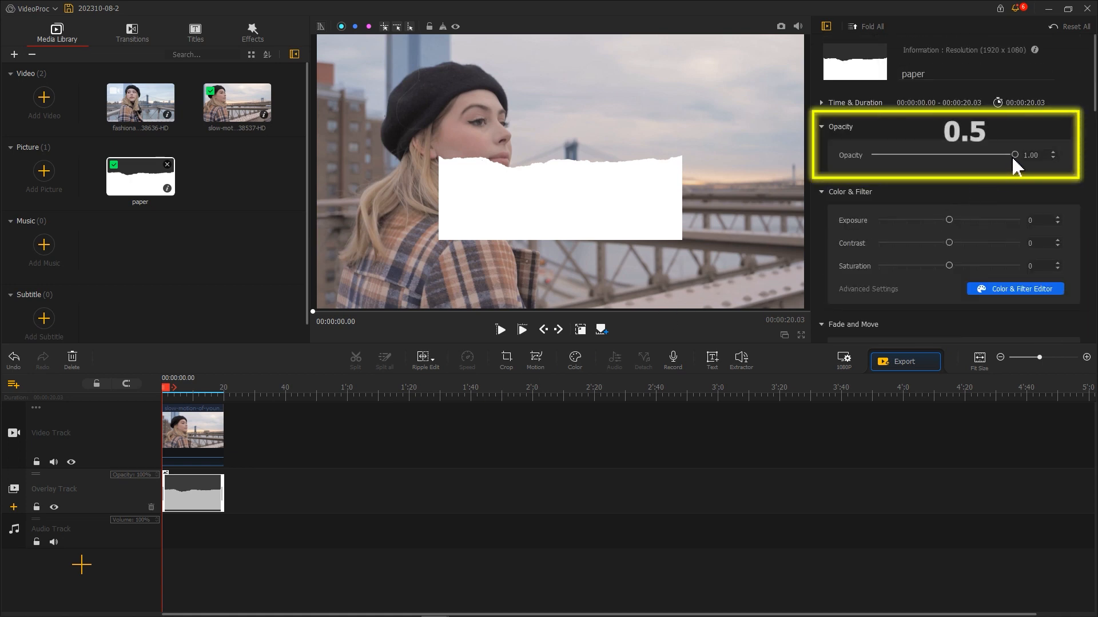
drag(1013, 157, 952, 160)
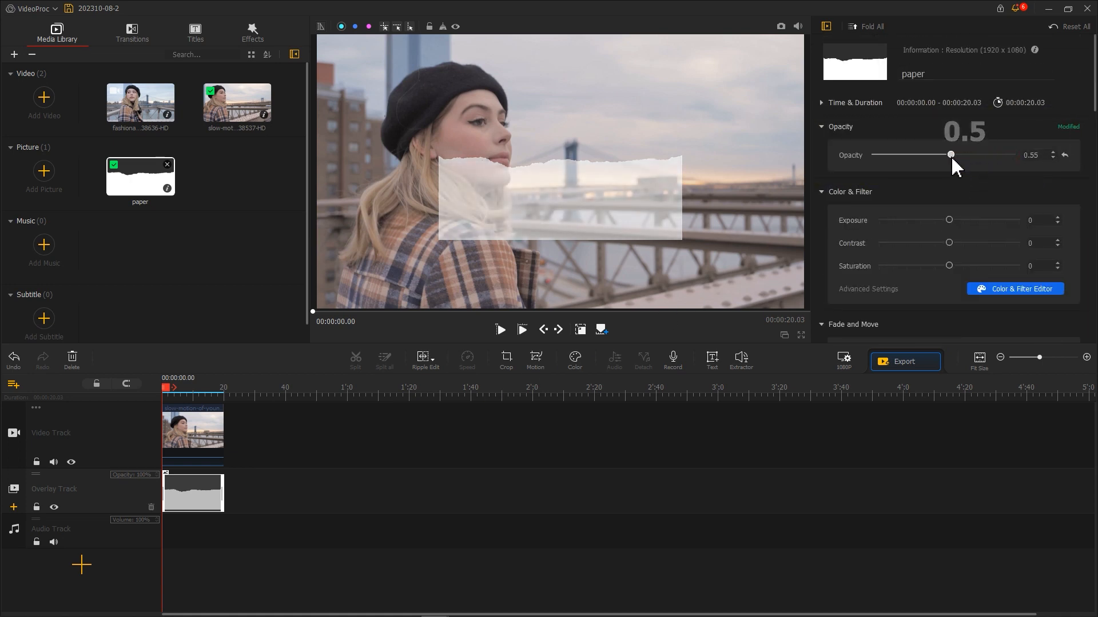
Step: Rotate the paper a quarter turn, stretch it over the frame's left portion, and restore its opacity to 1.00
click(574, 210)
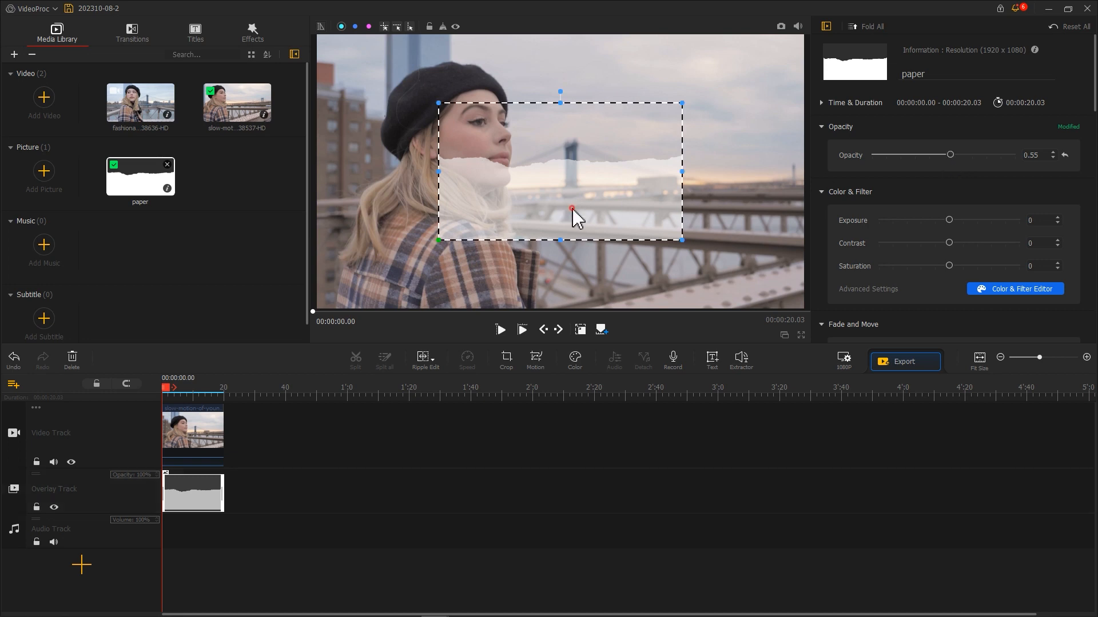
drag(560, 93, 652, 174)
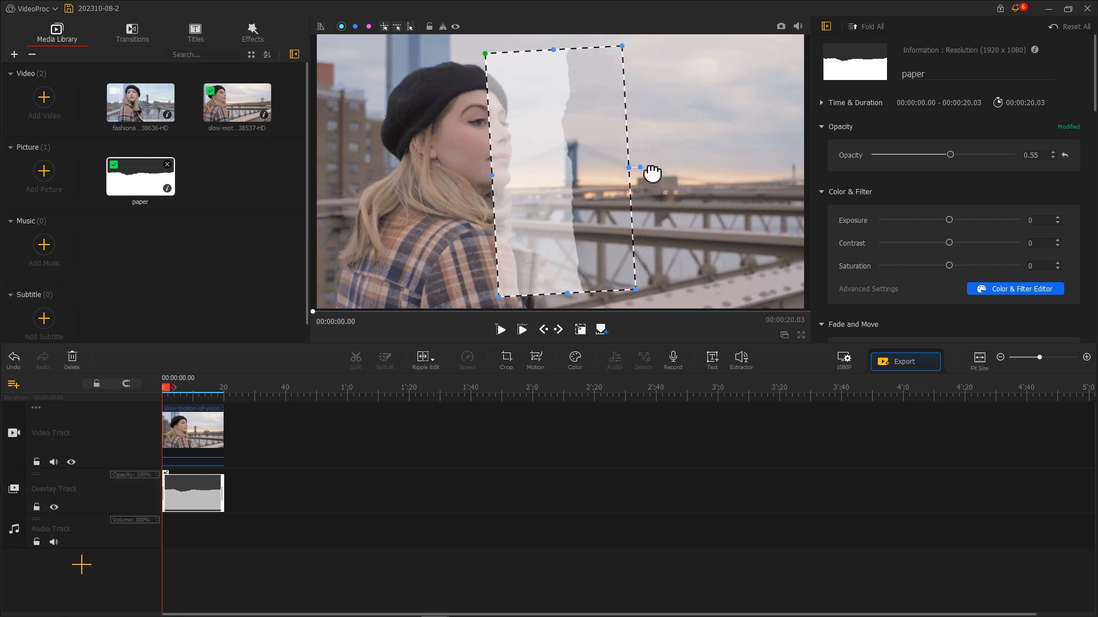
drag(543, 170, 430, 151)
drag(518, 280, 517, 308)
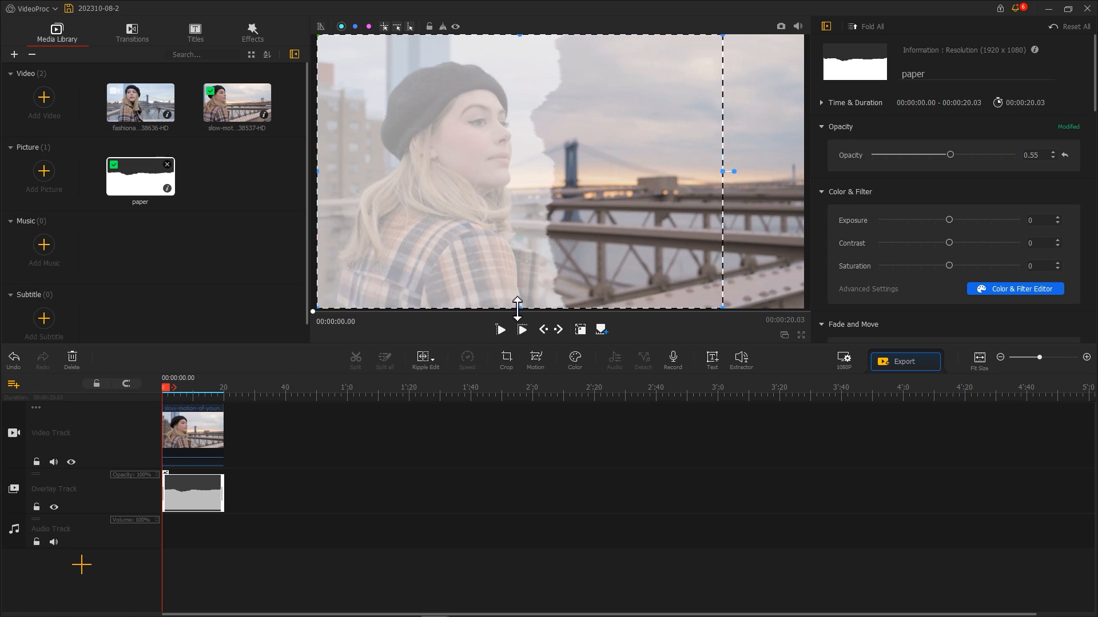
drag(721, 173, 724, 172)
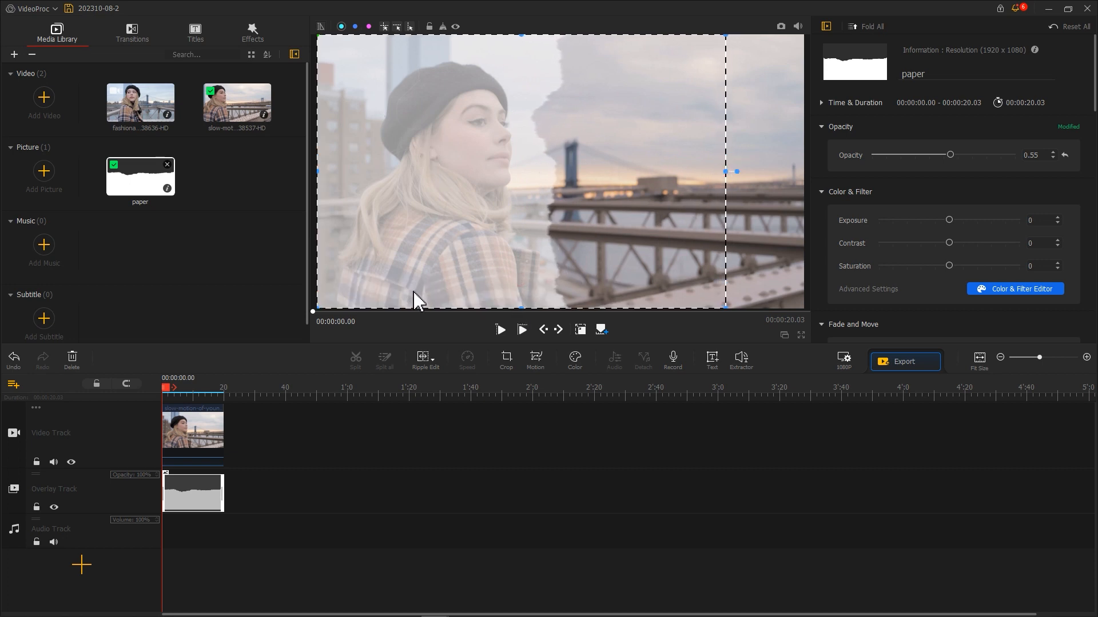
mouse_move(166, 389)
mouse_down()
mouse_move(196, 390)
mouse_move(171, 387)
mouse_up()
drag(417, 242, 428, 244)
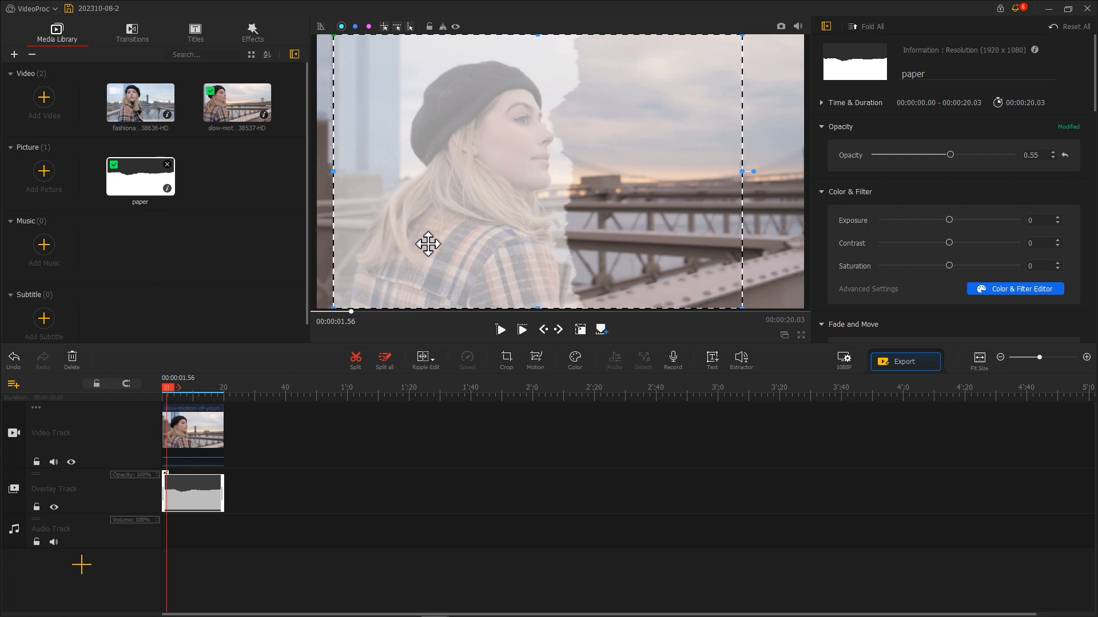
drag(332, 171, 299, 174)
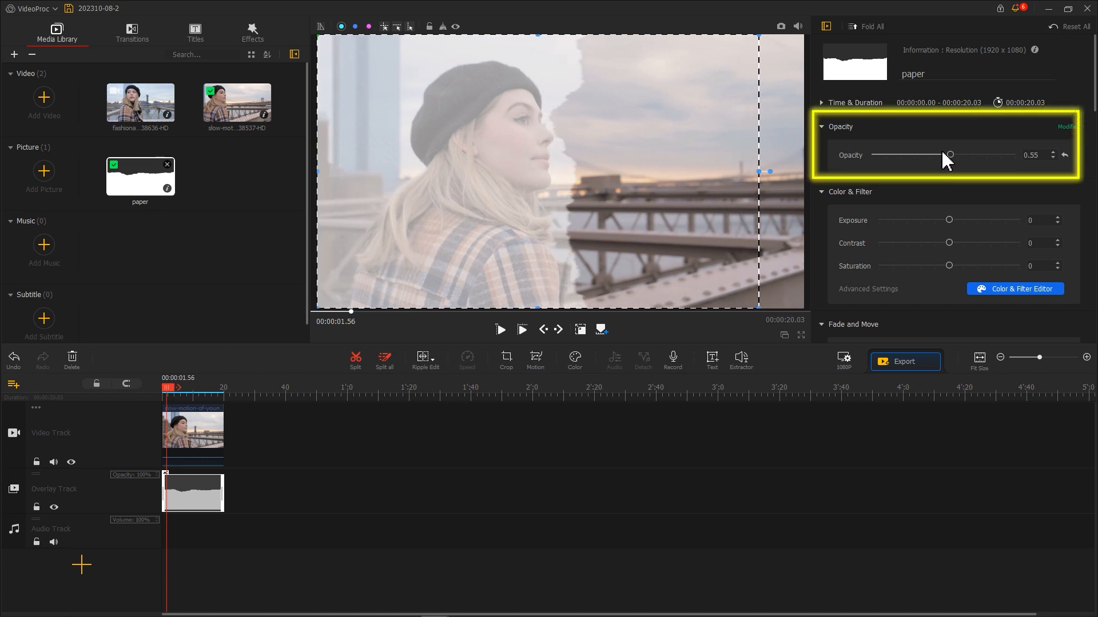
drag(951, 156, 1031, 165)
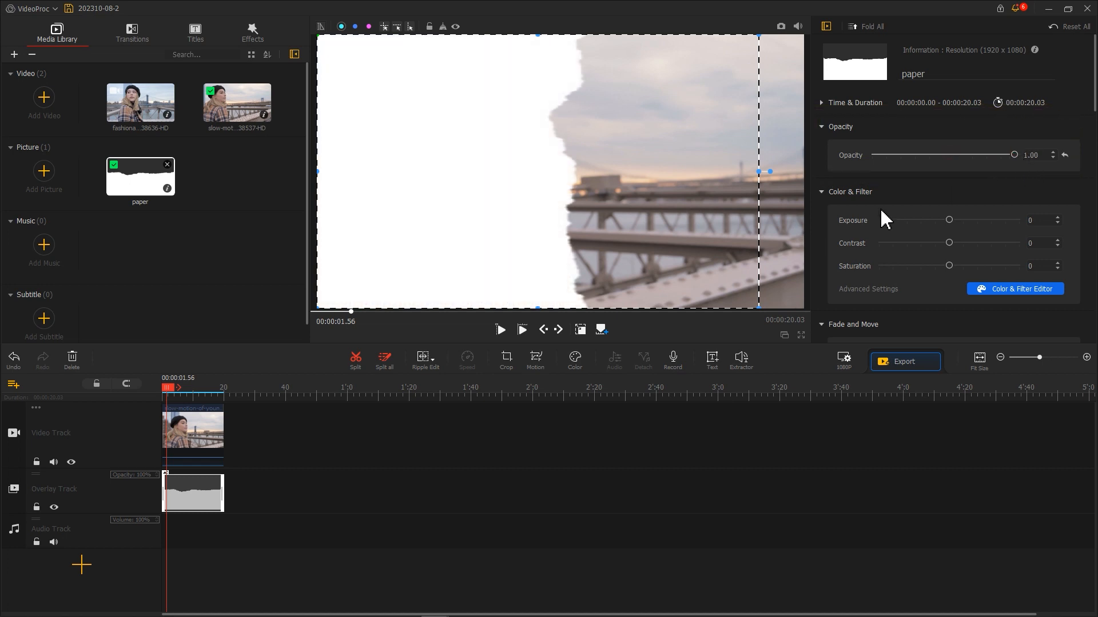
Step: Delete the video clip from the video track
right_click(193, 420)
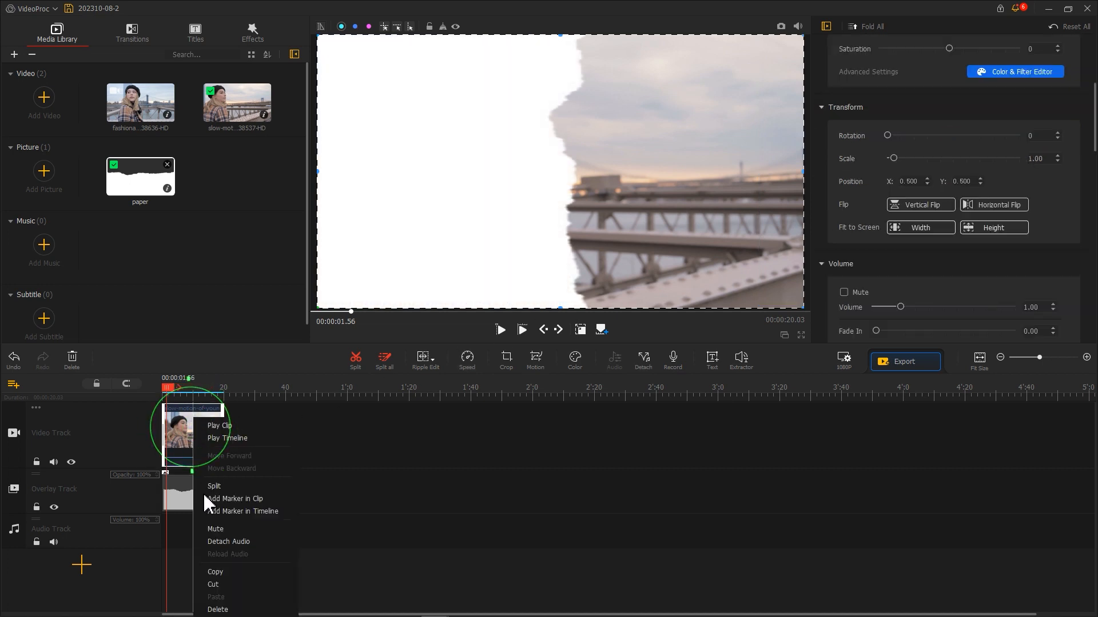
click(218, 609)
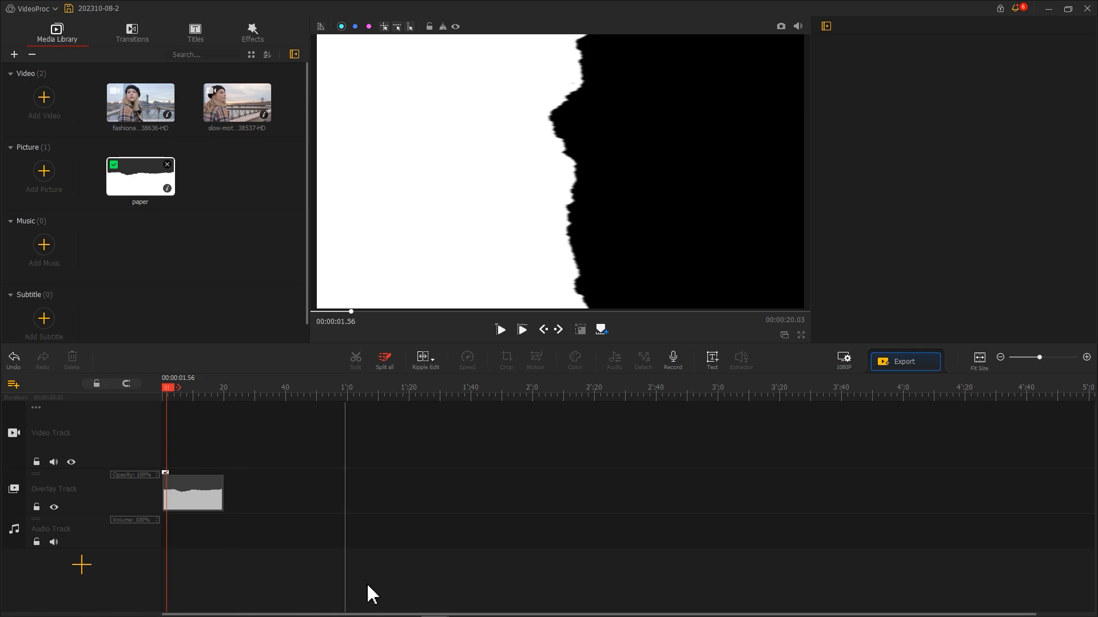
Step: Set the project background to a custom bright green in the resolution settings and confirm
click(844, 360)
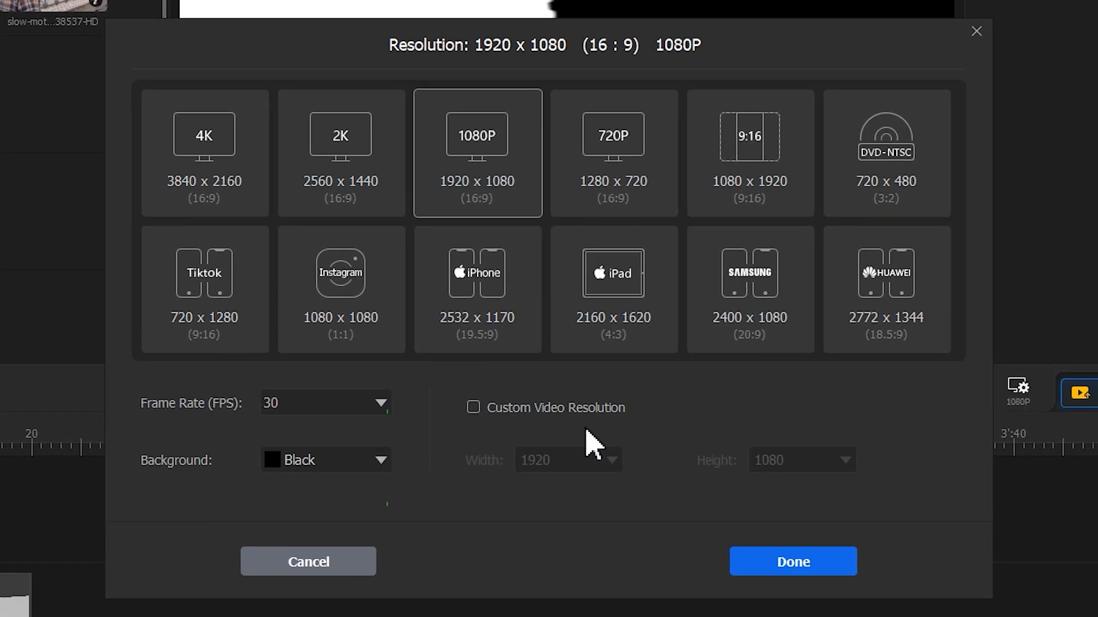
click(380, 460)
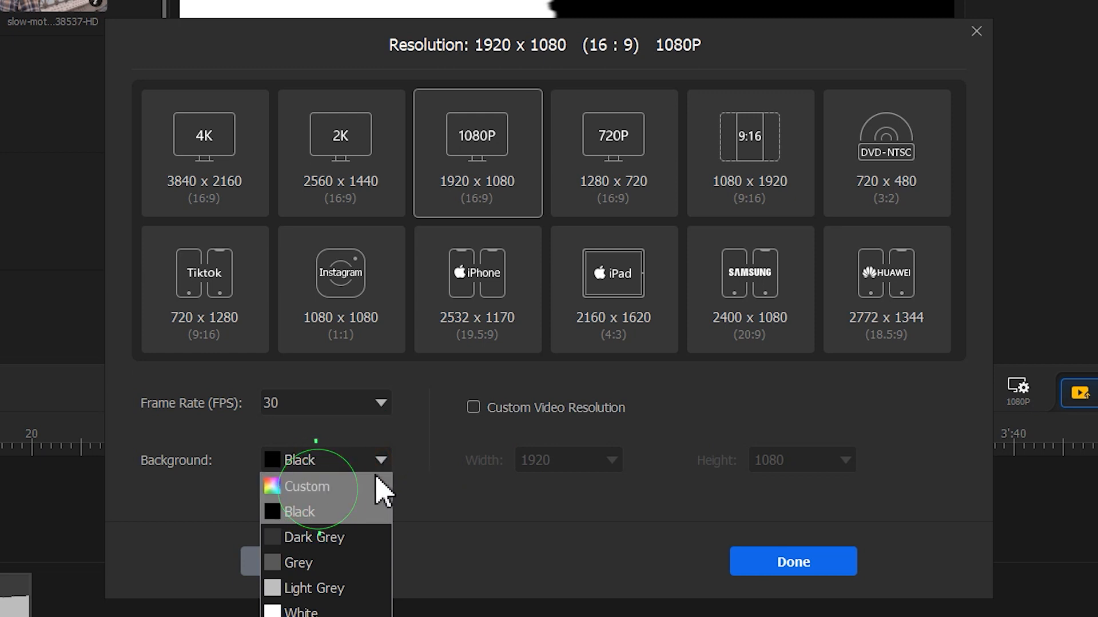
click(378, 485)
drag(454, 283, 441, 293)
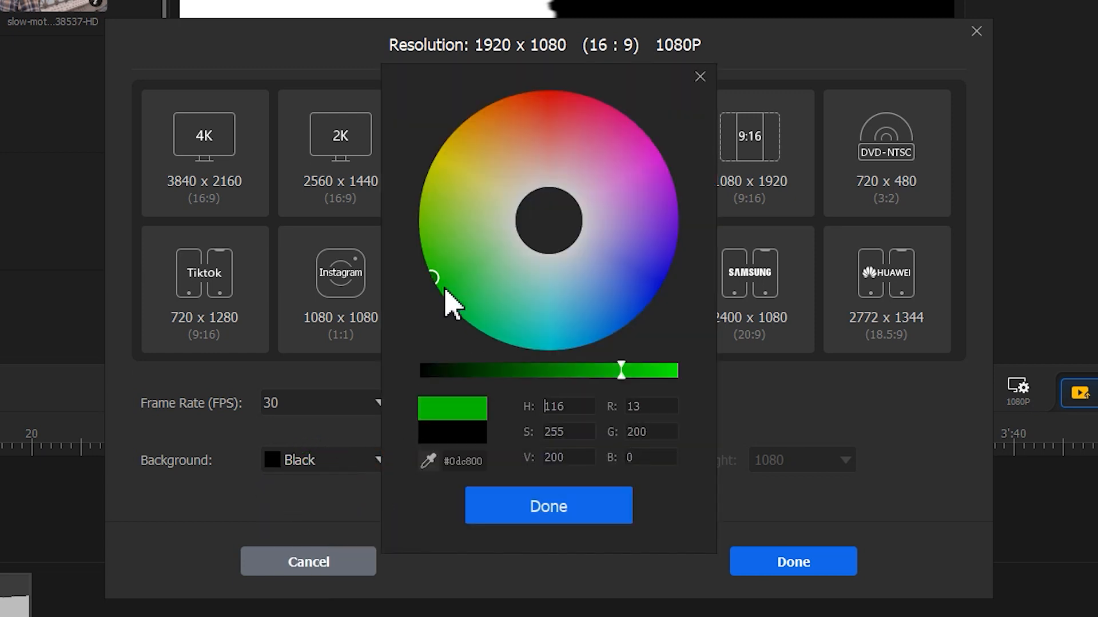
drag(623, 370, 685, 375)
click(546, 507)
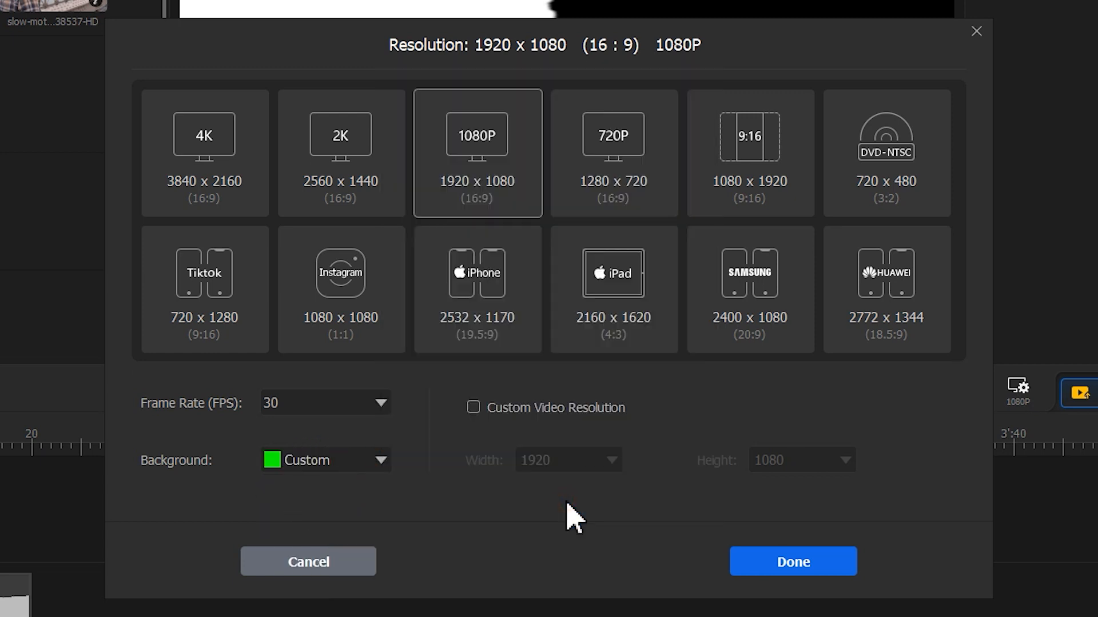
click(737, 560)
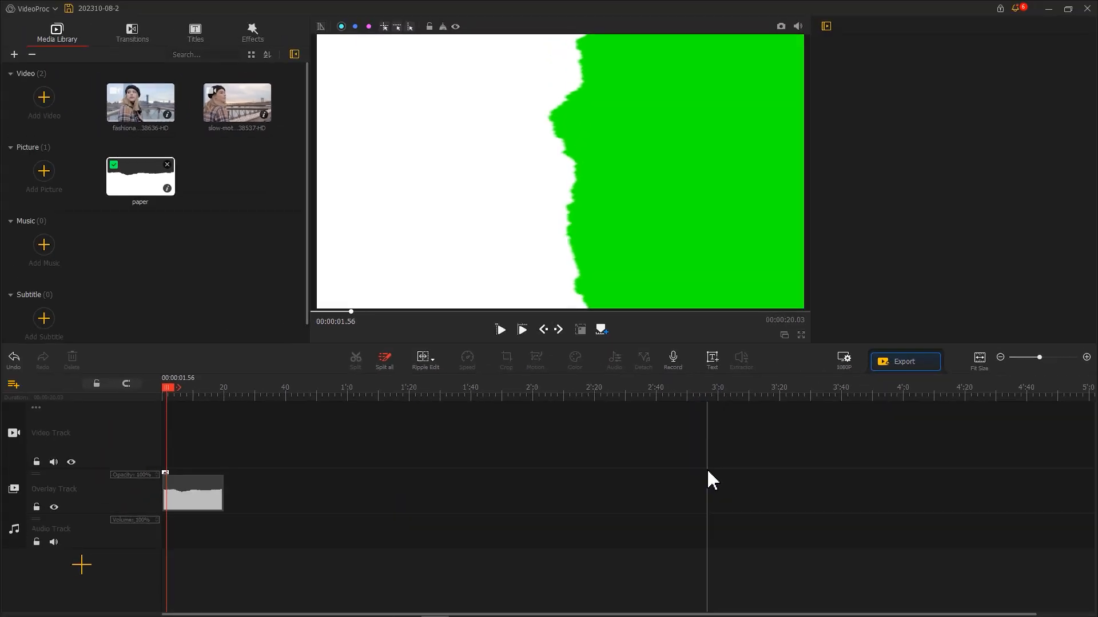
Step: Add two more overlay tracks below the existing overlay track
click(15, 507)
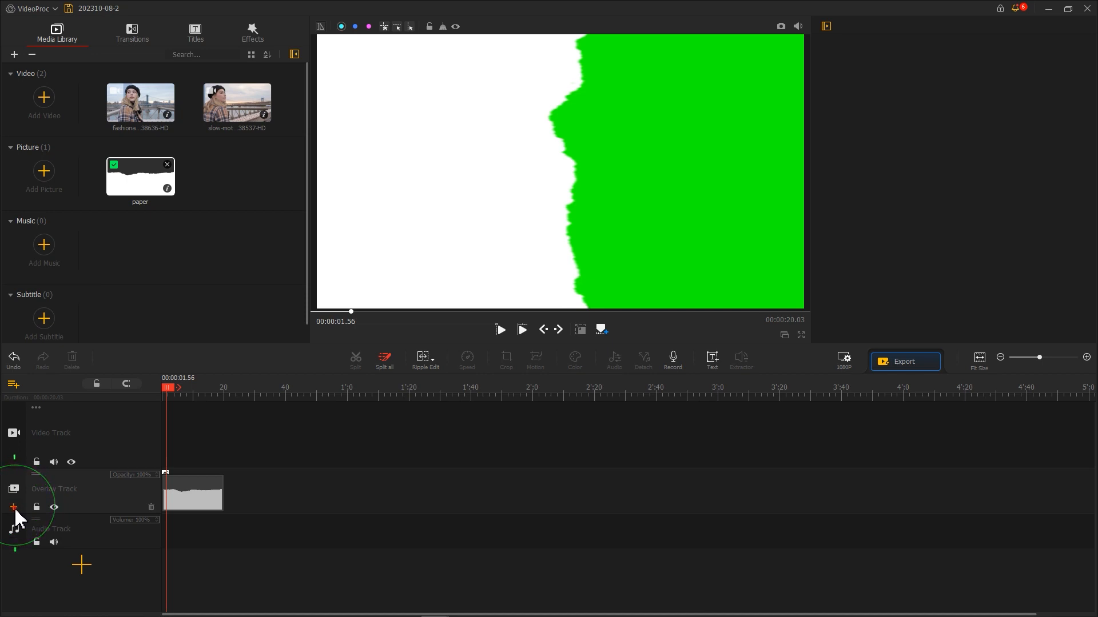
click(14, 512)
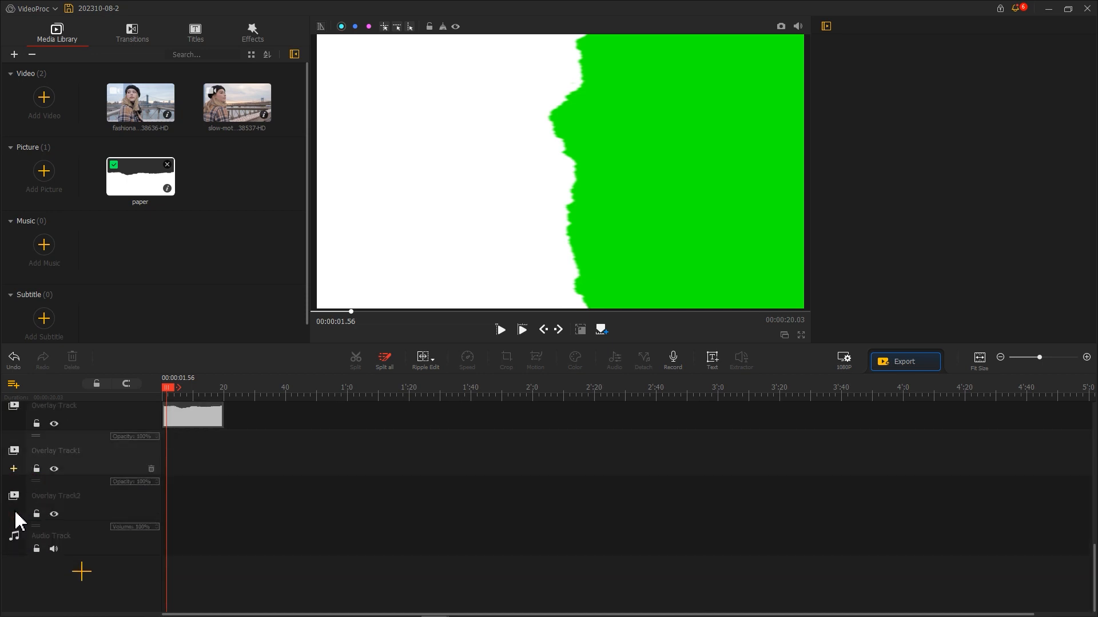
Step: Copy the paper clip and paste it onto both new overlay tracks, aligned at the timeline start
right_click(189, 423)
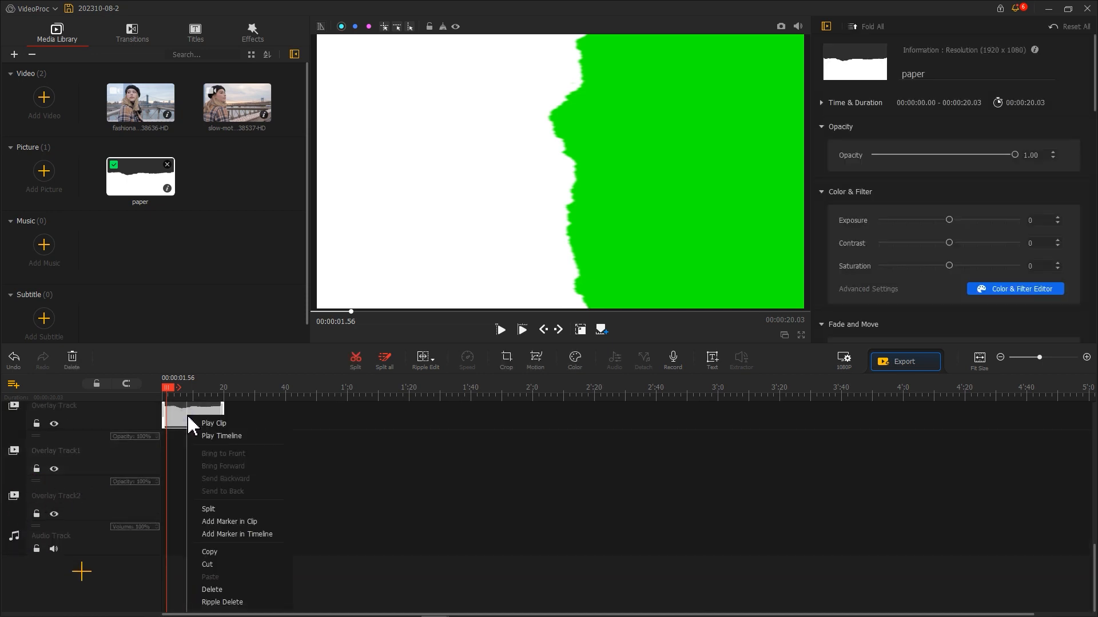
click(214, 552)
right_click(180, 466)
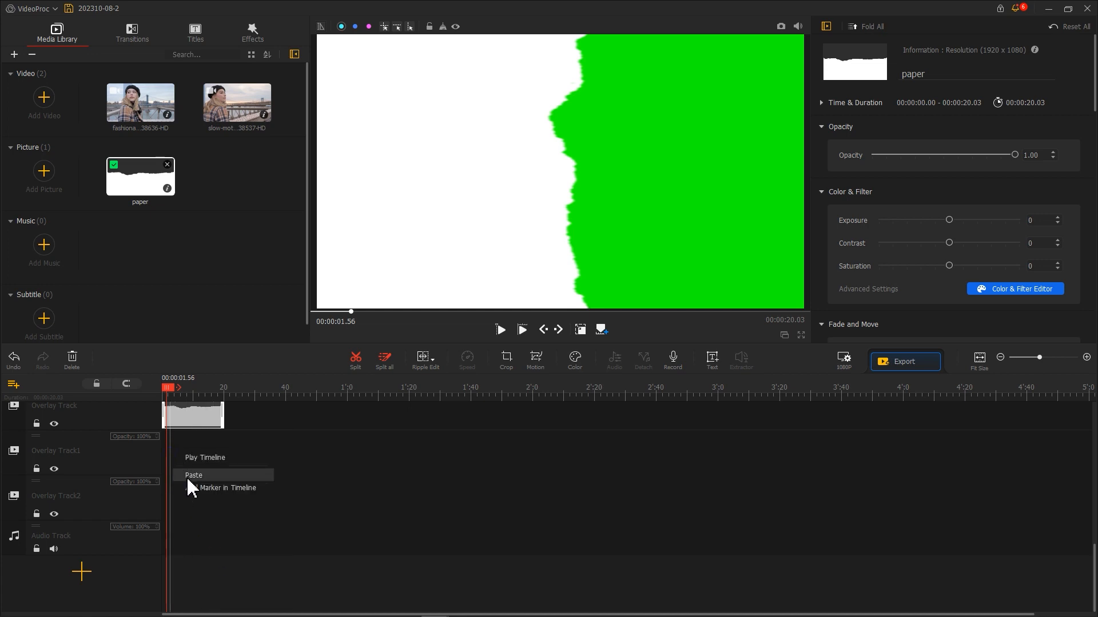
click(187, 474)
click(201, 520)
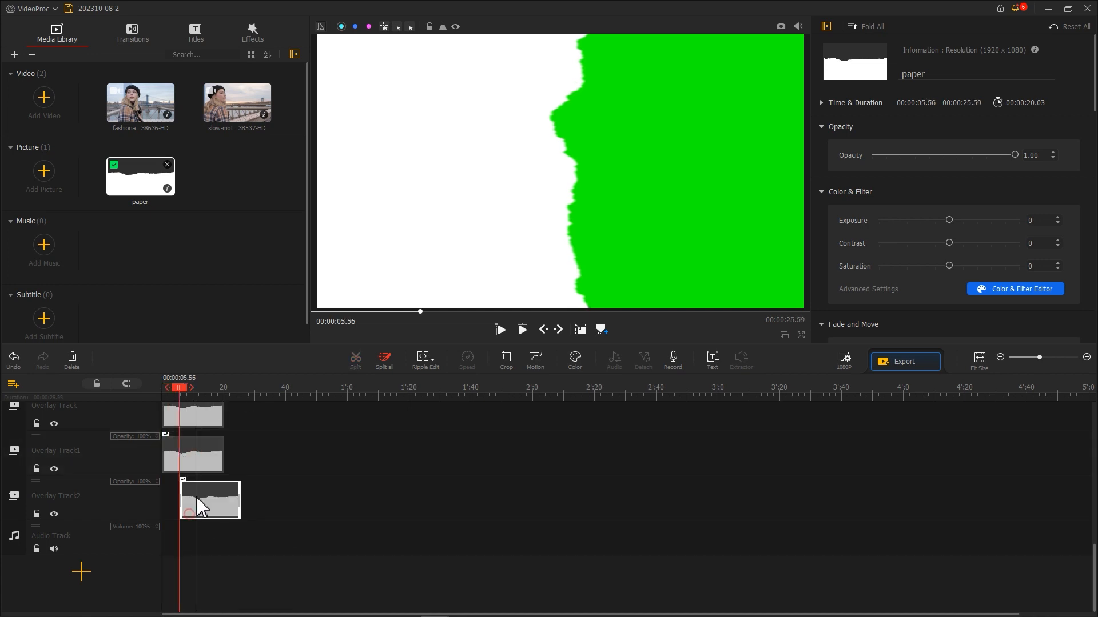
scroll(282, 502, up, 1)
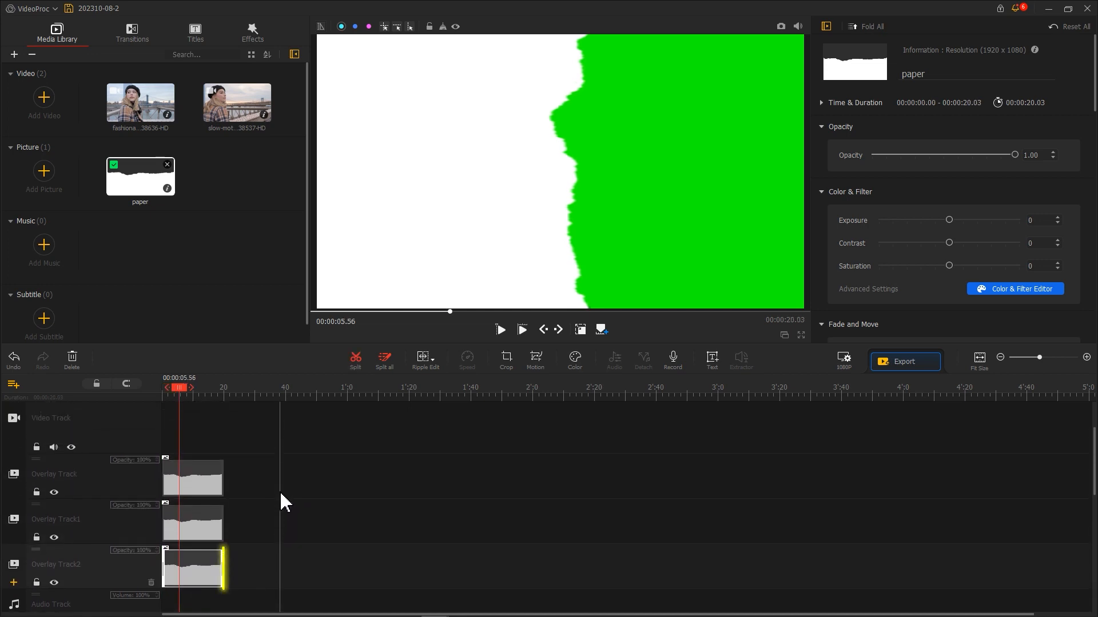
Step: Open the Color & Filter Editor for the bottom paper clip and set Temperature to -100
click(183, 567)
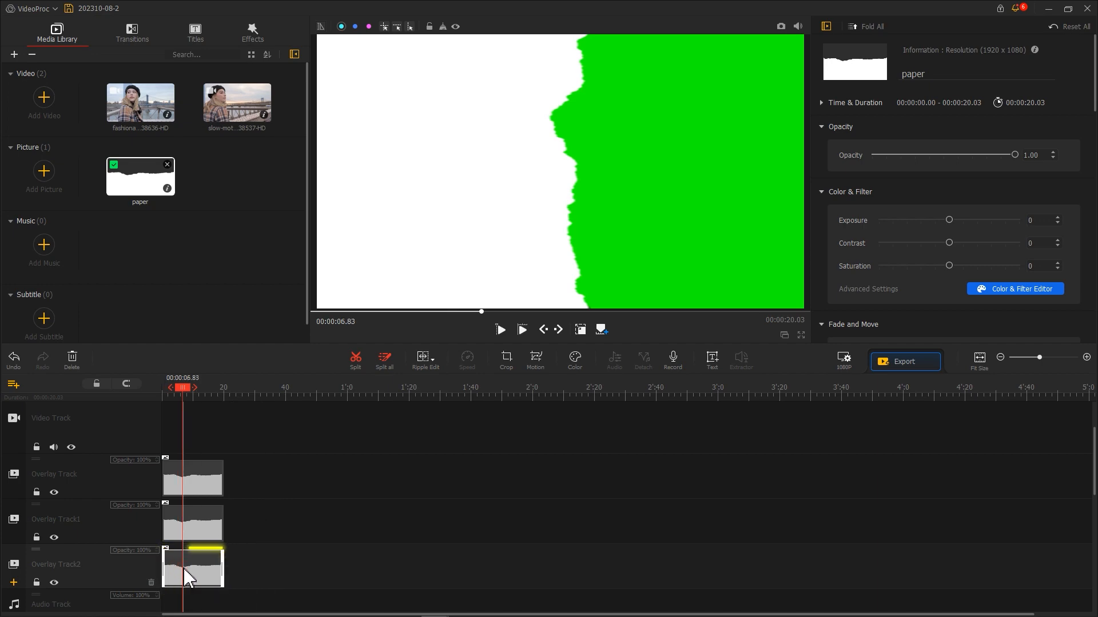
click(575, 360)
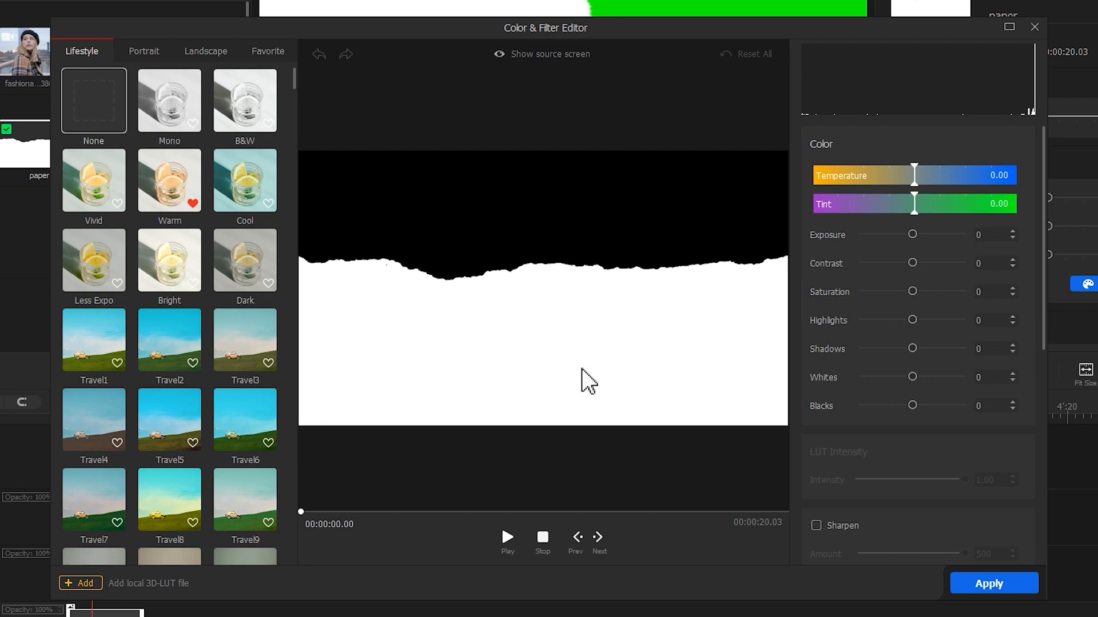
drag(913, 175, 803, 175)
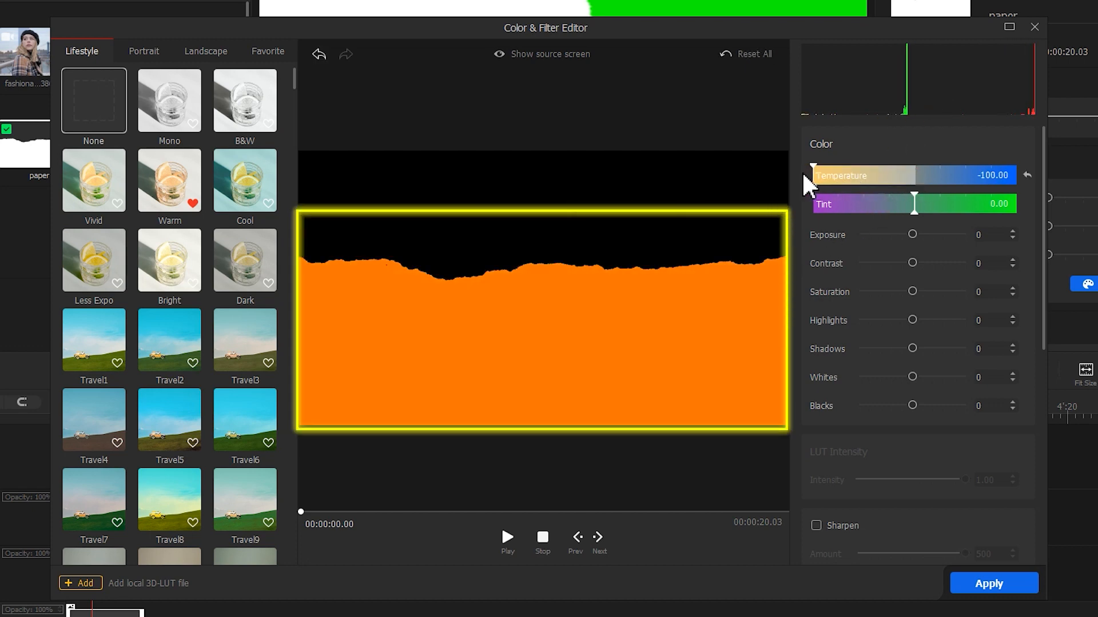
Step: Select the orange HSL channel and set its Hue to 66
scroll(852, 400, down, 3)
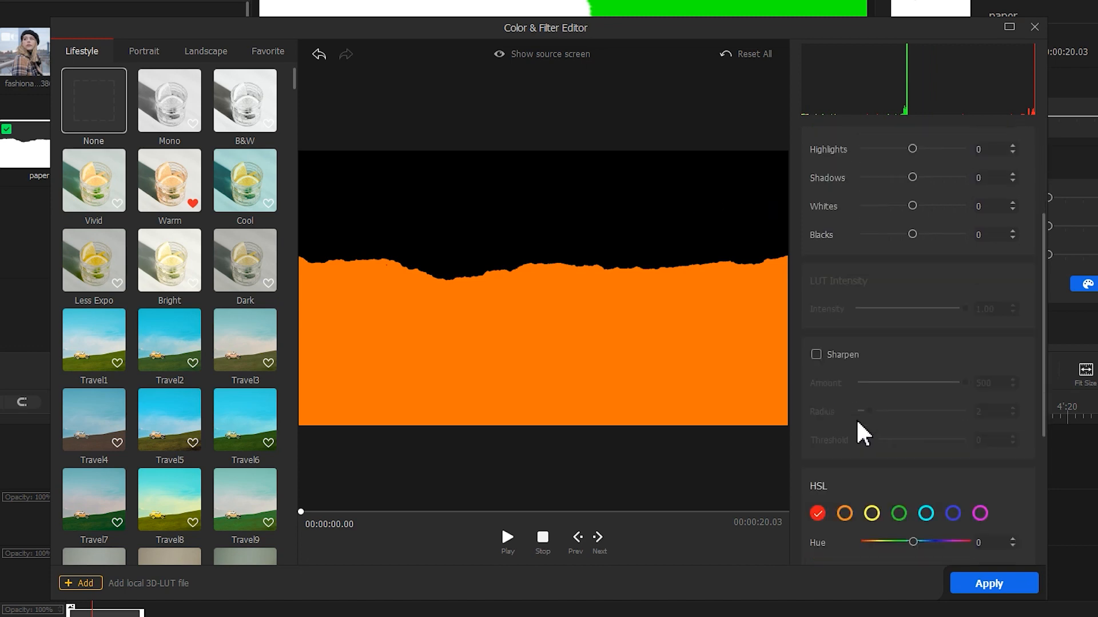
scroll(857, 423, down, 3)
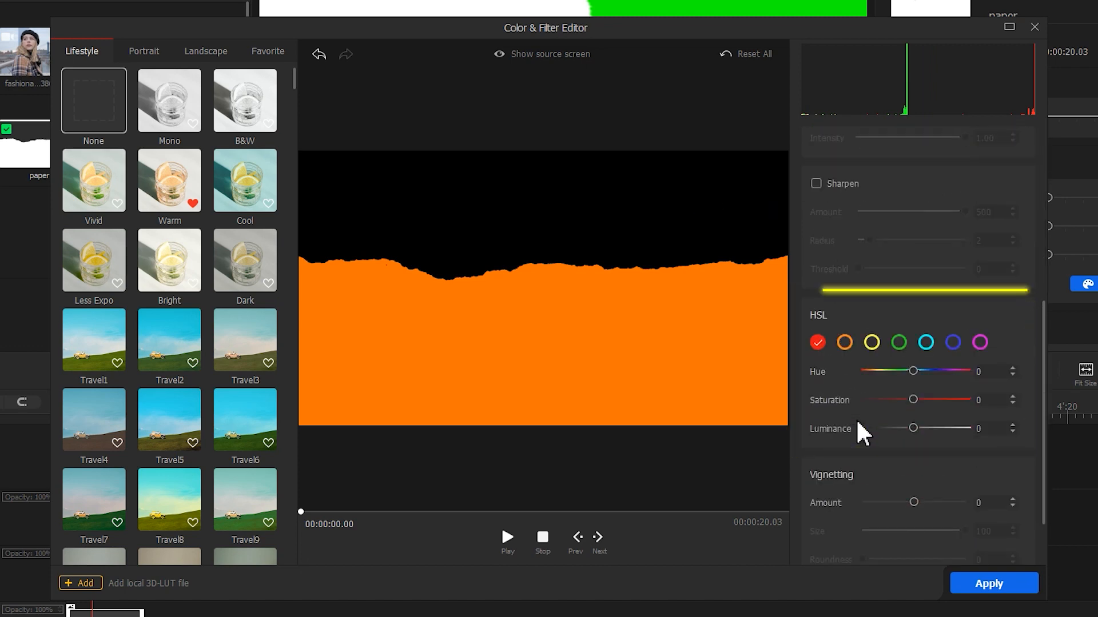
click(844, 343)
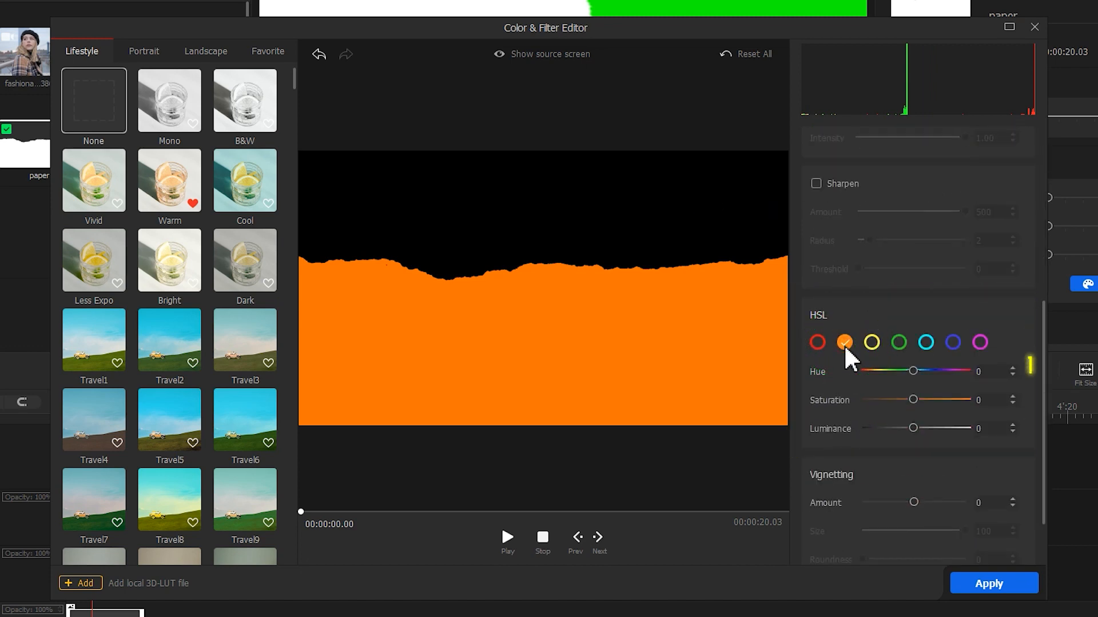
click(914, 371)
drag(914, 372, 947, 372)
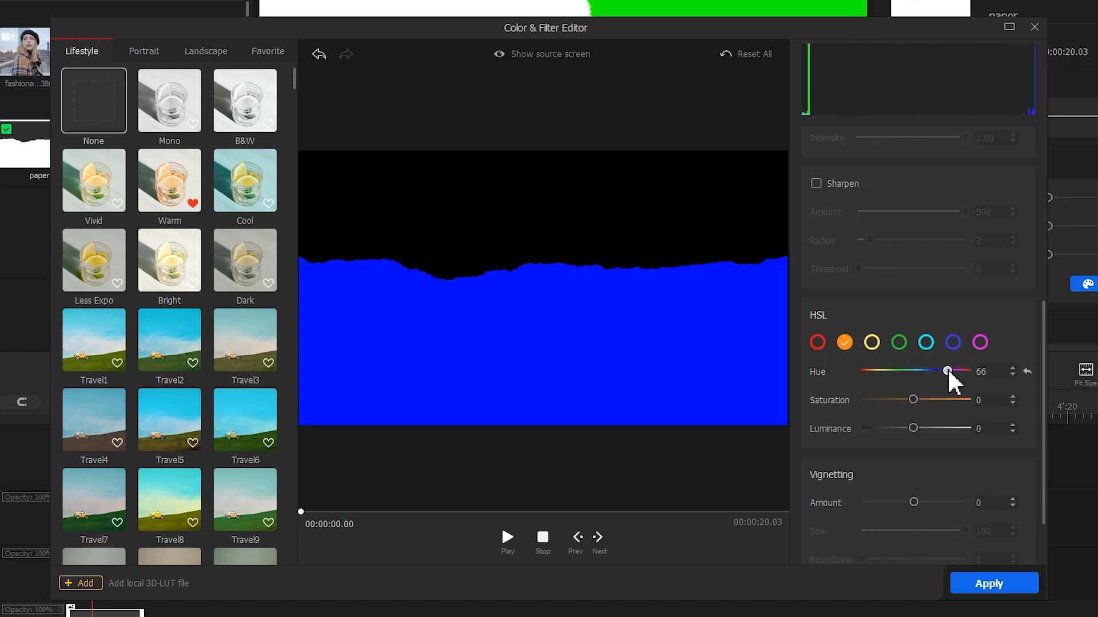
Step: Apply the color adjustments and lock the bottom overlay track
click(986, 584)
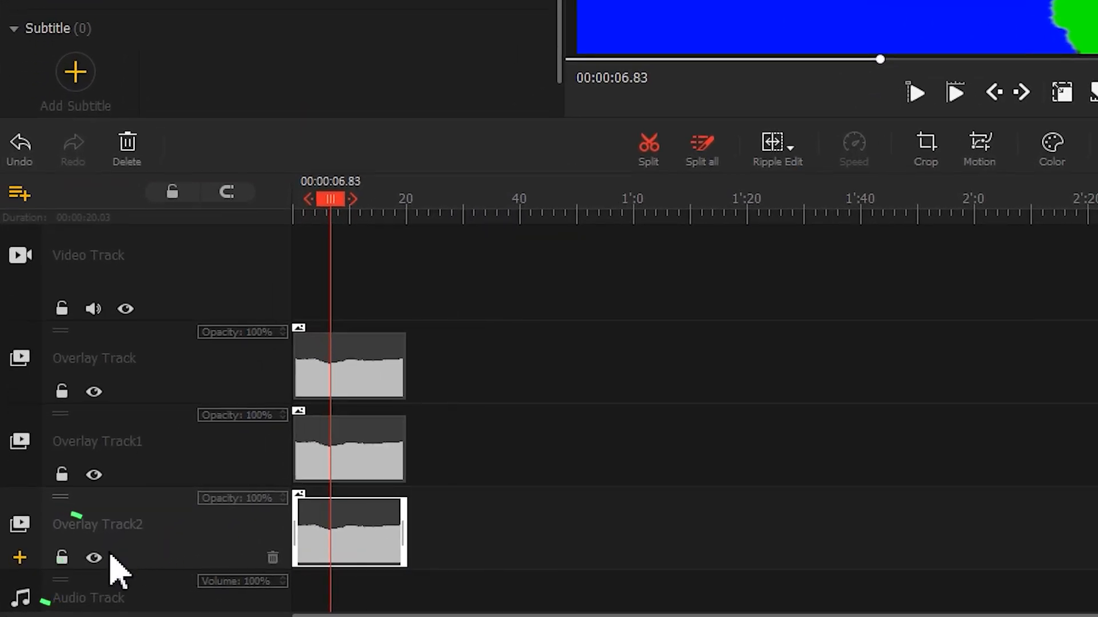
click(36, 585)
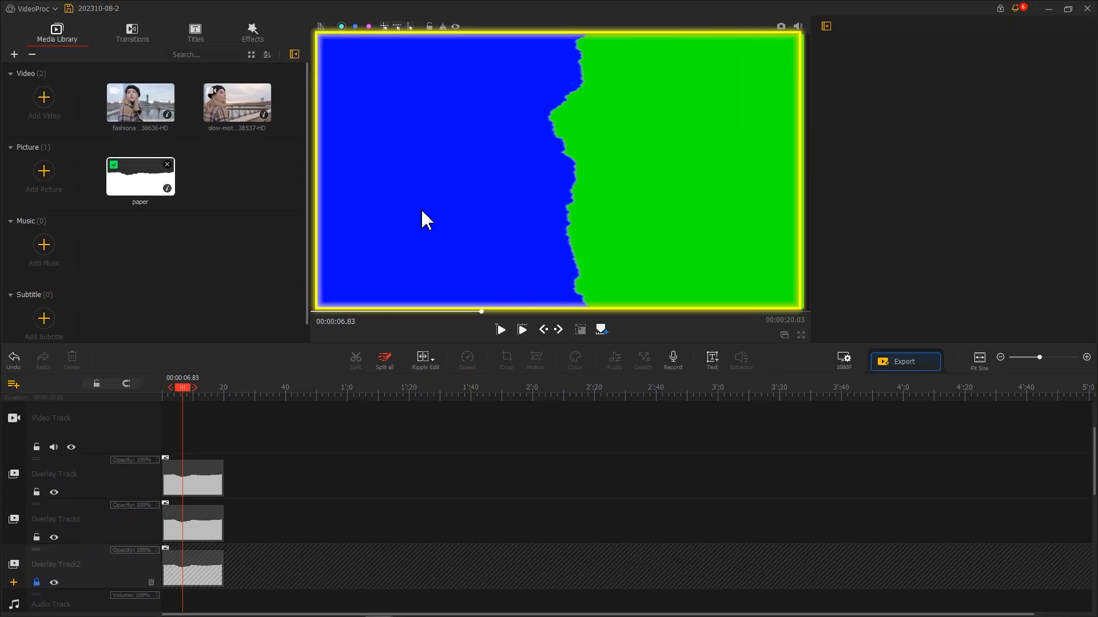
Step: Nudge the middle paper copy slightly right so a white torn edge shows, then lock its track
click(422, 220)
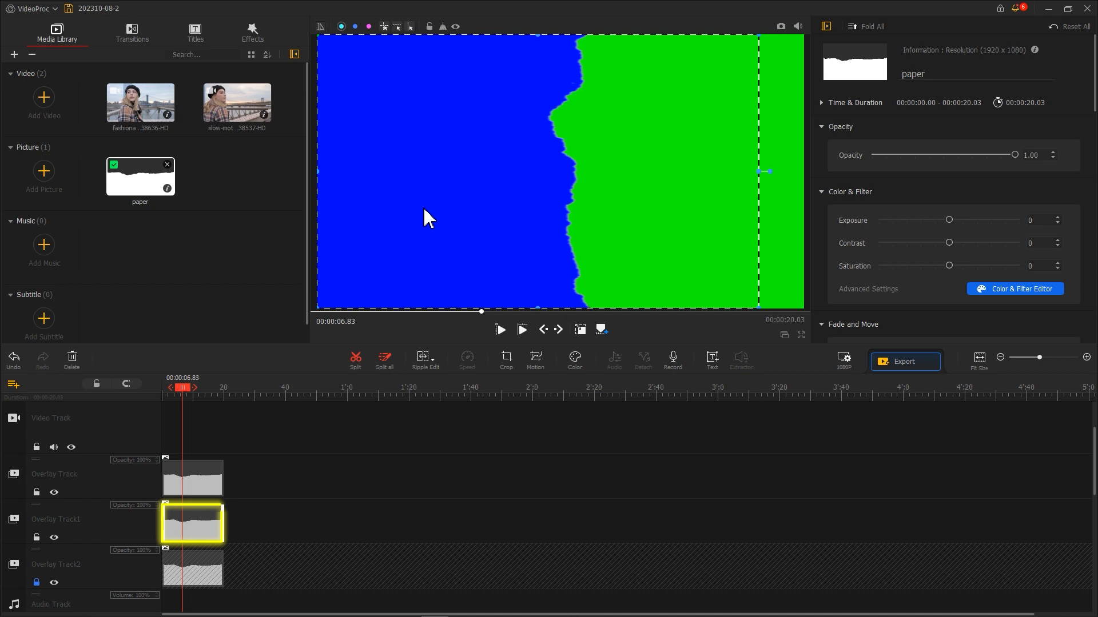
drag(431, 210, 441, 208)
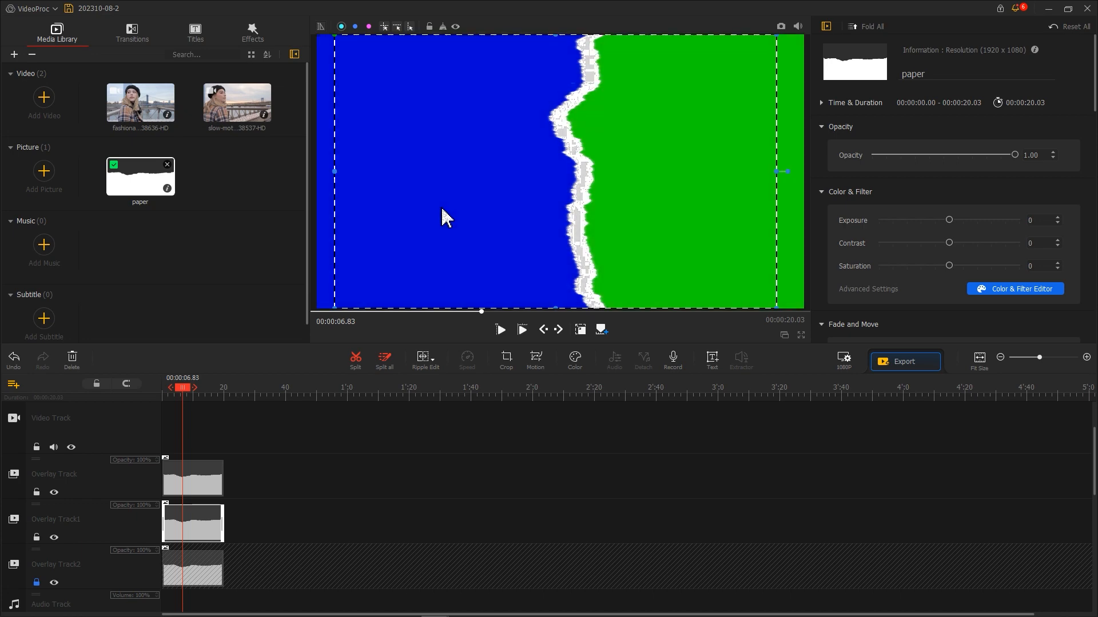
drag(336, 173, 464, 180)
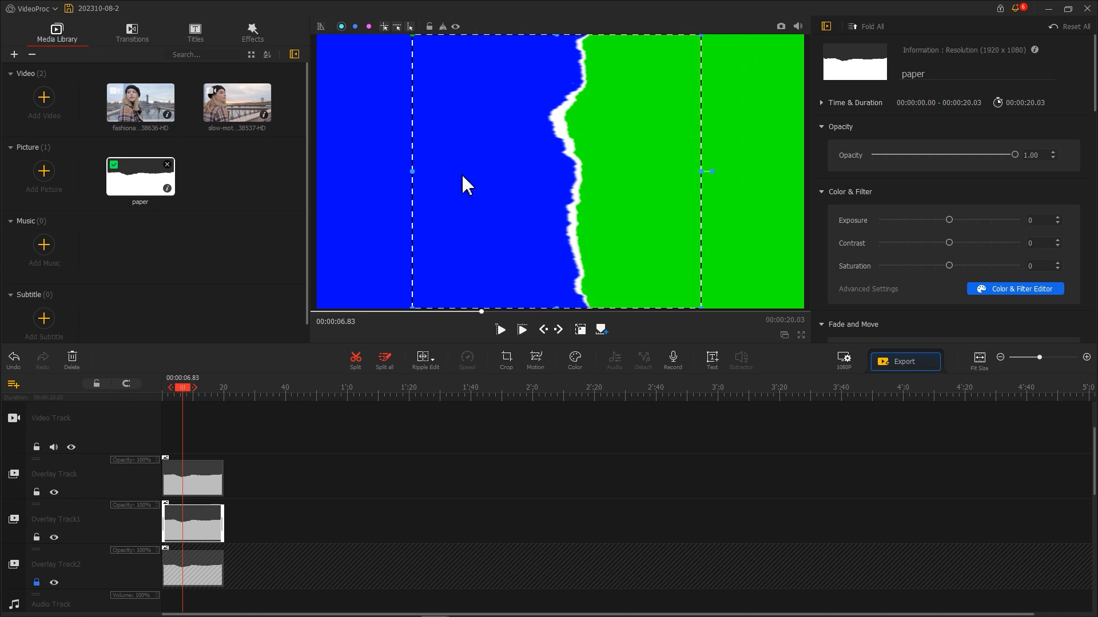
click(37, 538)
Step: Open the Color & Filter Editor for the top paper clip and lower its Temperature and Tint
click(419, 222)
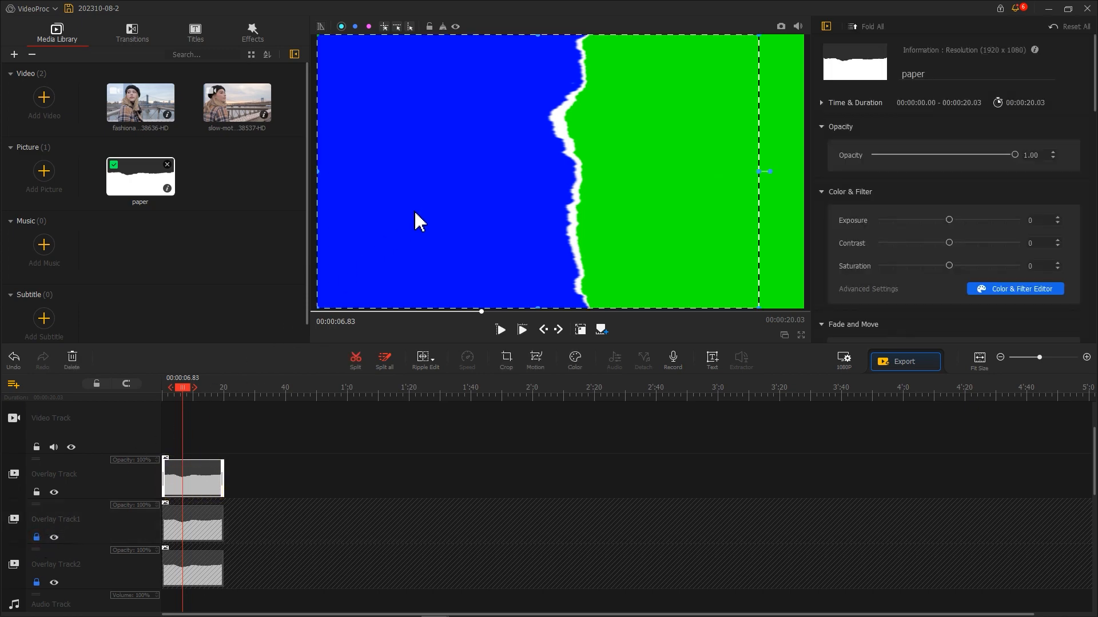
click(574, 357)
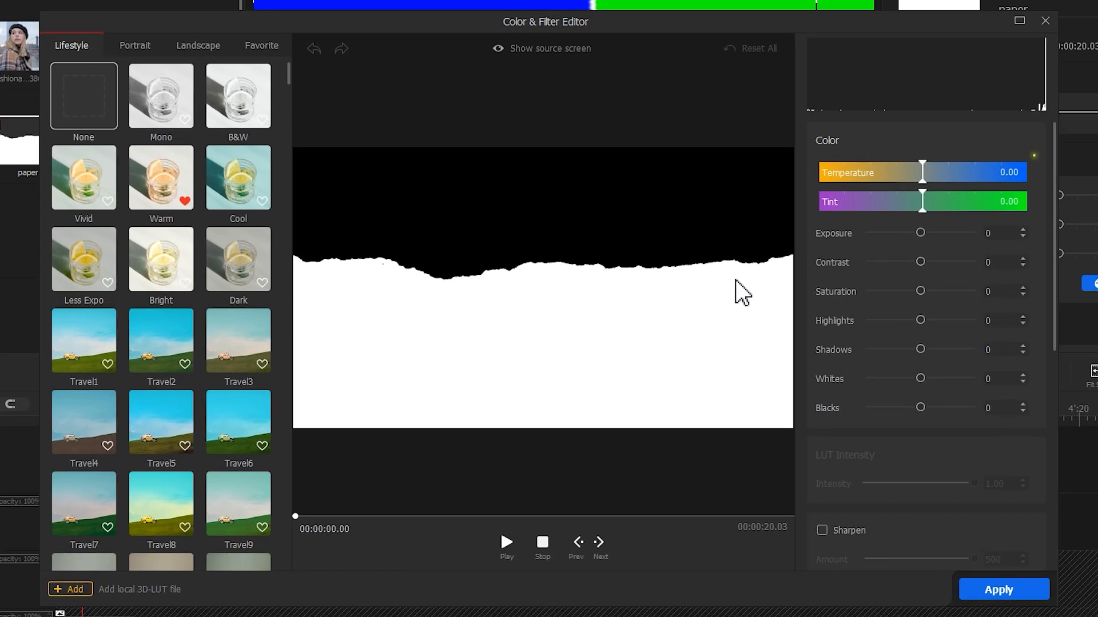
drag(922, 172, 816, 182)
drag(916, 233, 855, 235)
Step: Set the orange HSL Saturation and Luminance both to -100 and apply the edit
scroll(854, 240, down, 2)
scroll(854, 240, down, 3)
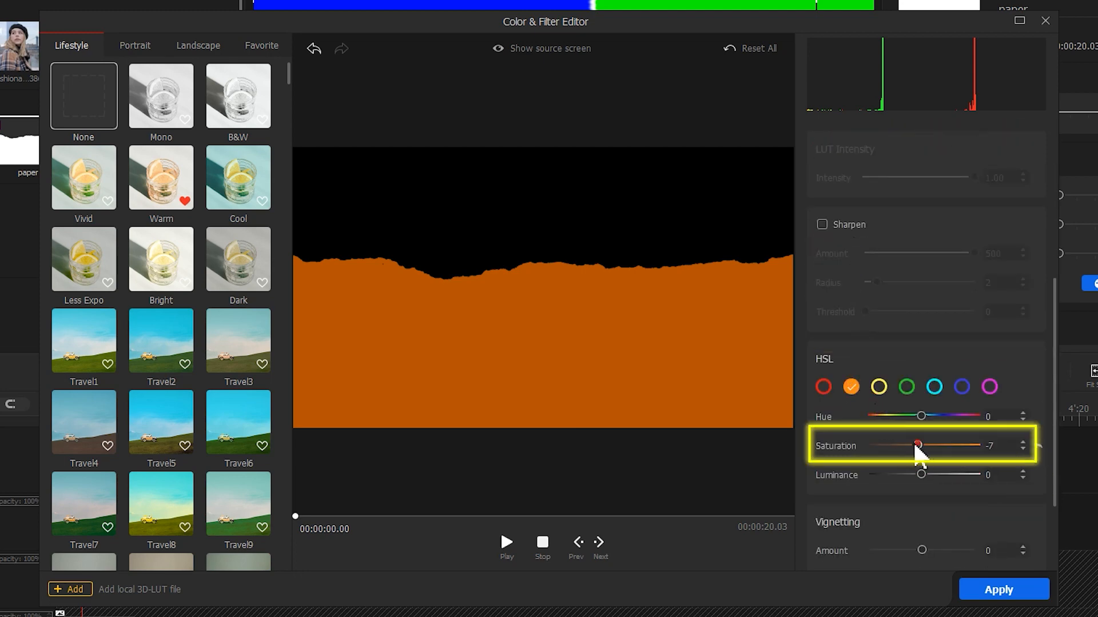
drag(920, 446, 867, 447)
drag(921, 476, 868, 476)
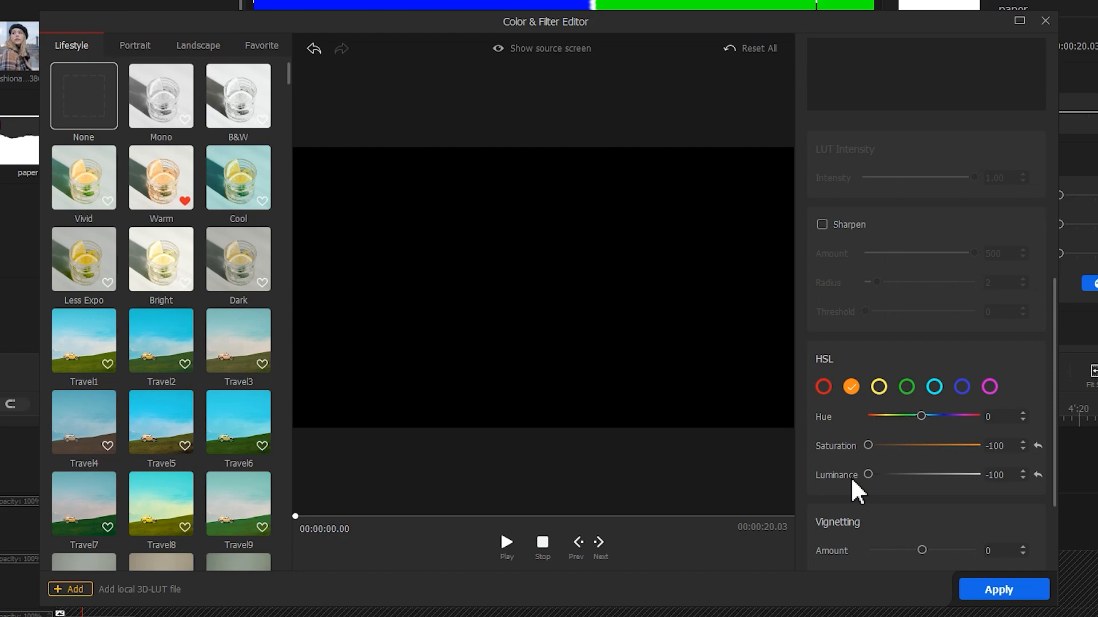
click(1004, 590)
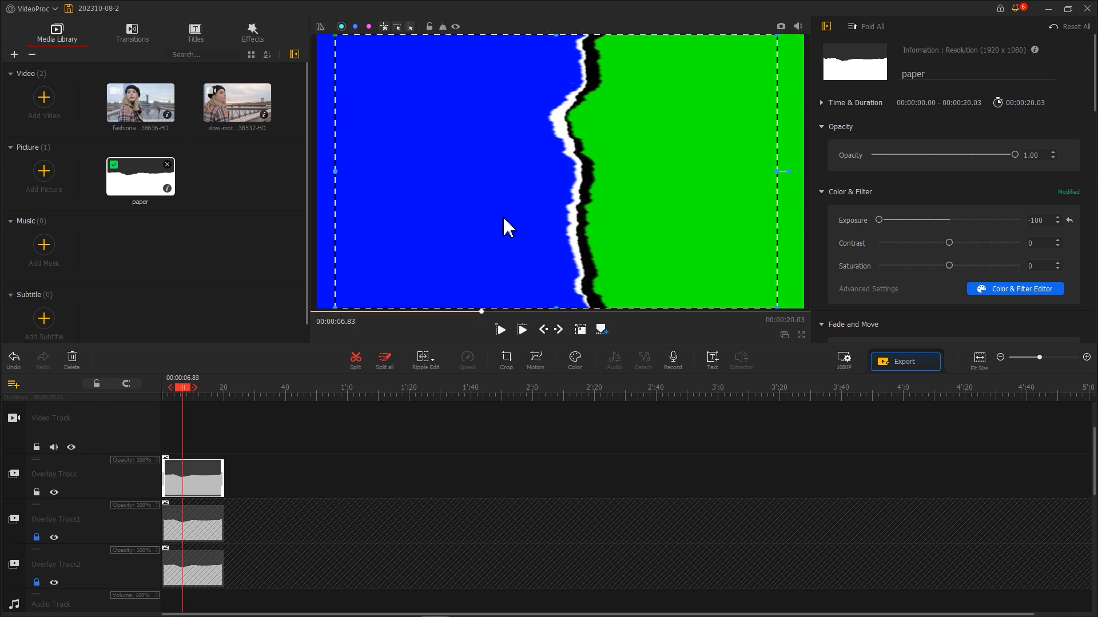
Step: Enable Image Denoising on the top paper clip and raise Edge Threshold to 2.0
scroll(869, 202, down, 6)
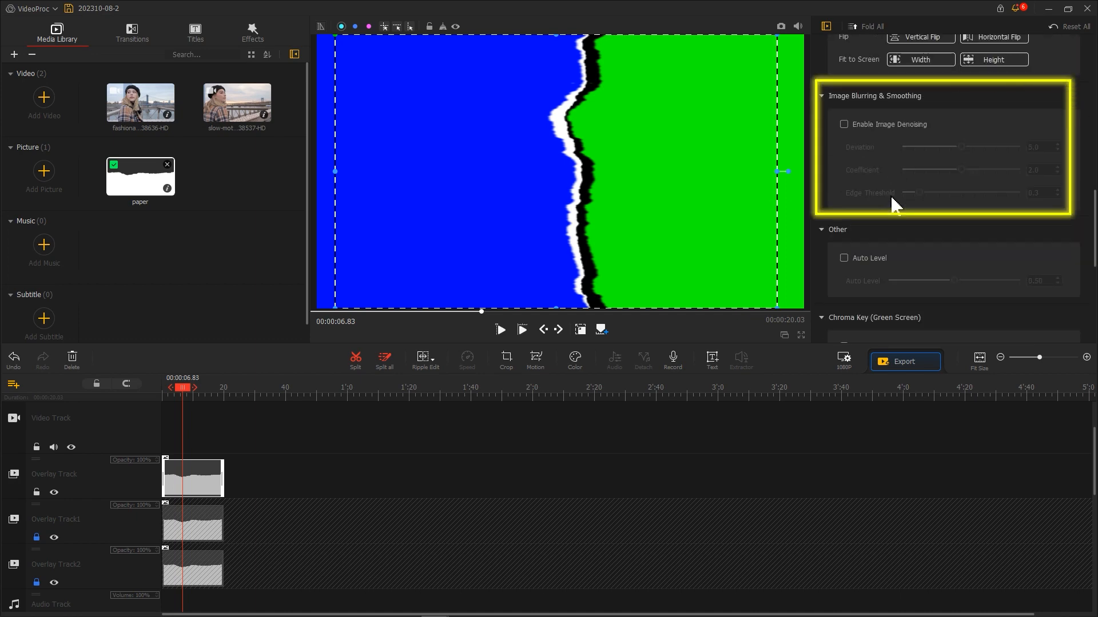
click(864, 128)
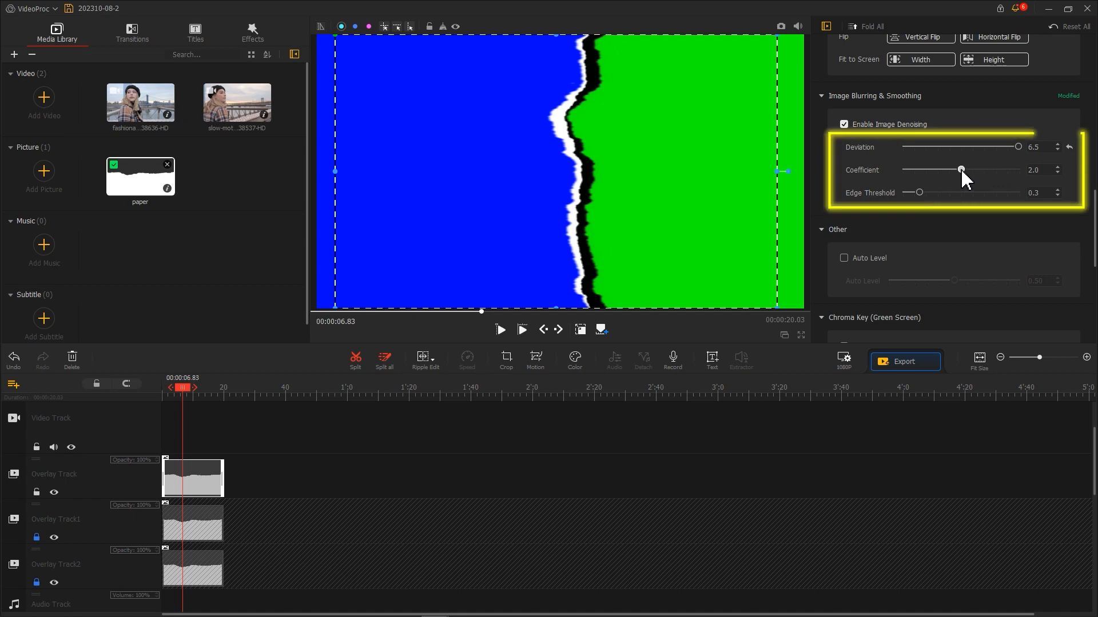
drag(928, 196, 1049, 188)
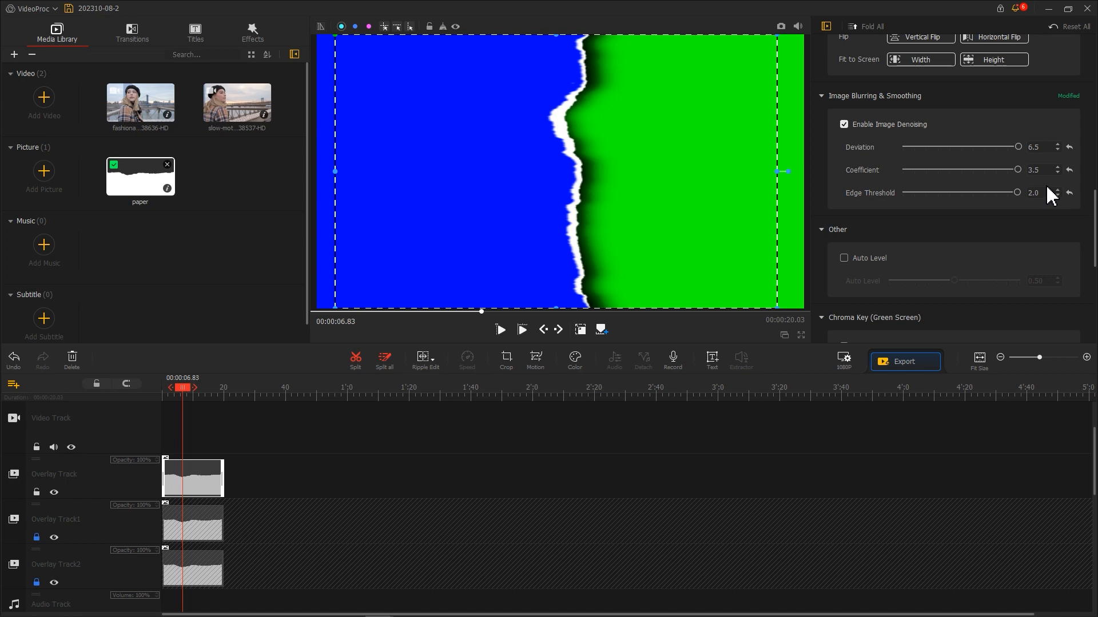
Step: Take a snapshot of the preview and import the saved PNG into the media library
click(781, 27)
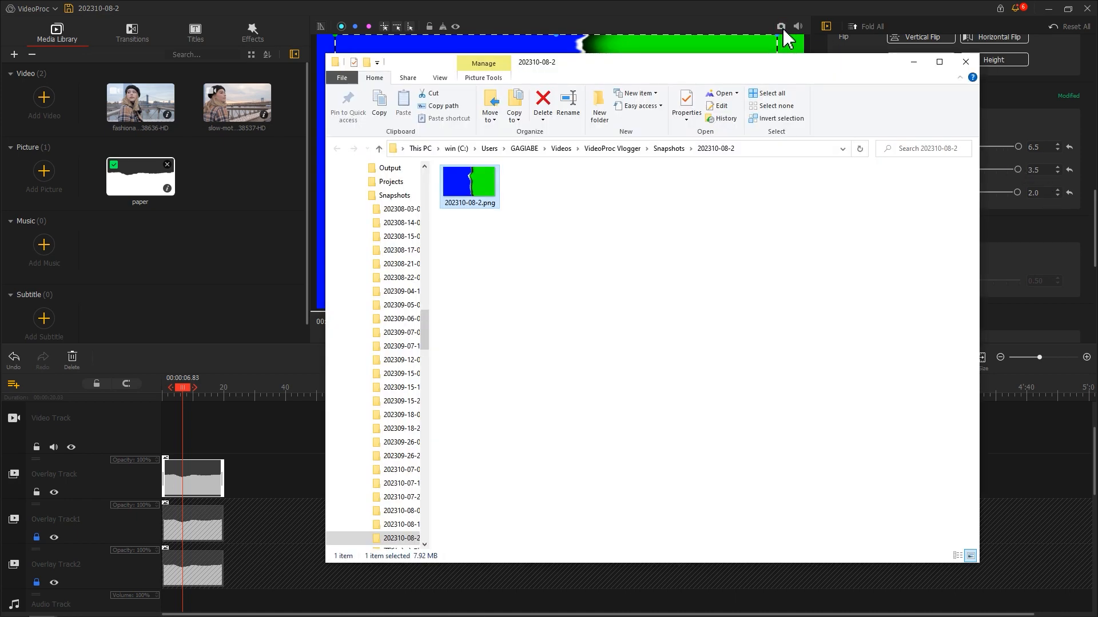
drag(468, 185, 245, 209)
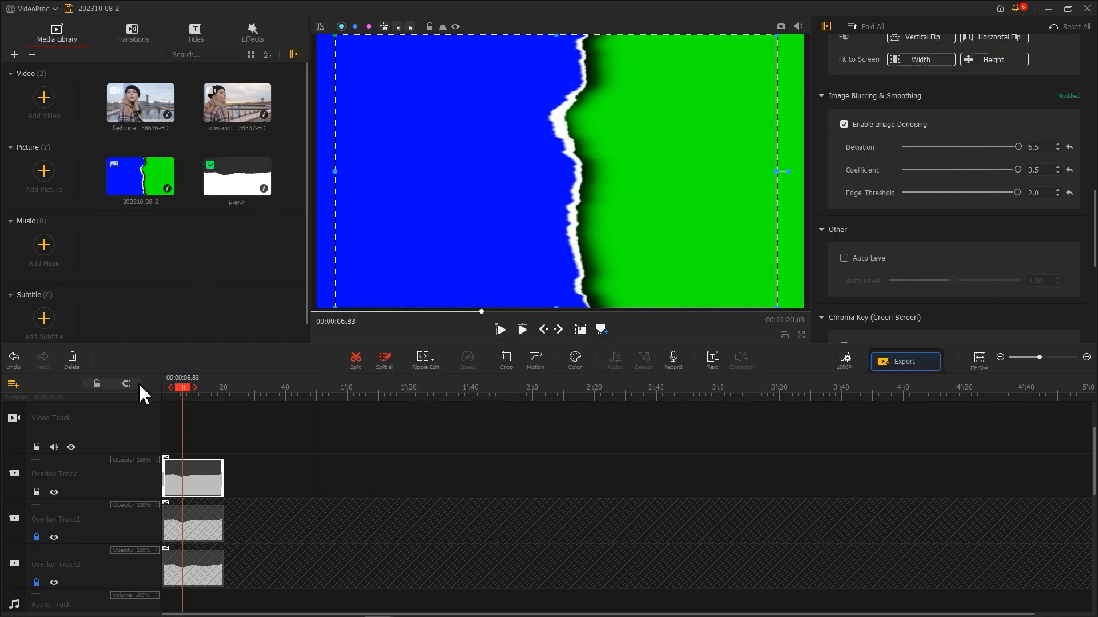
Step: Unlock the overlay tracks and delete all three paper clips from the timeline
click(37, 581)
click(36, 537)
right_click(187, 566)
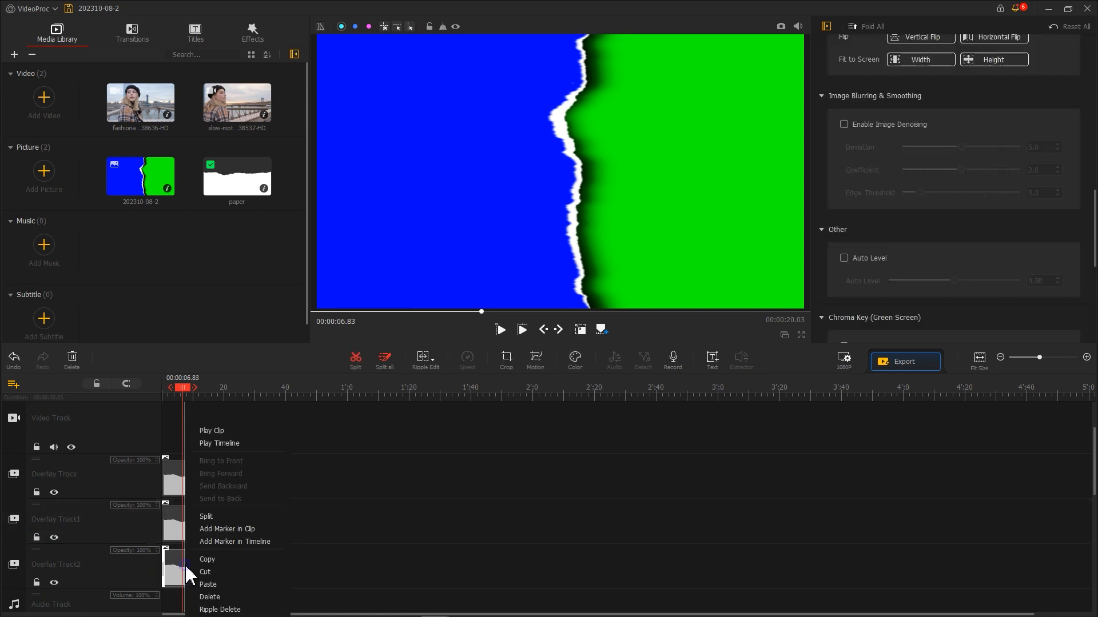
click(200, 598)
right_click(188, 526)
click(223, 597)
right_click(184, 482)
click(221, 596)
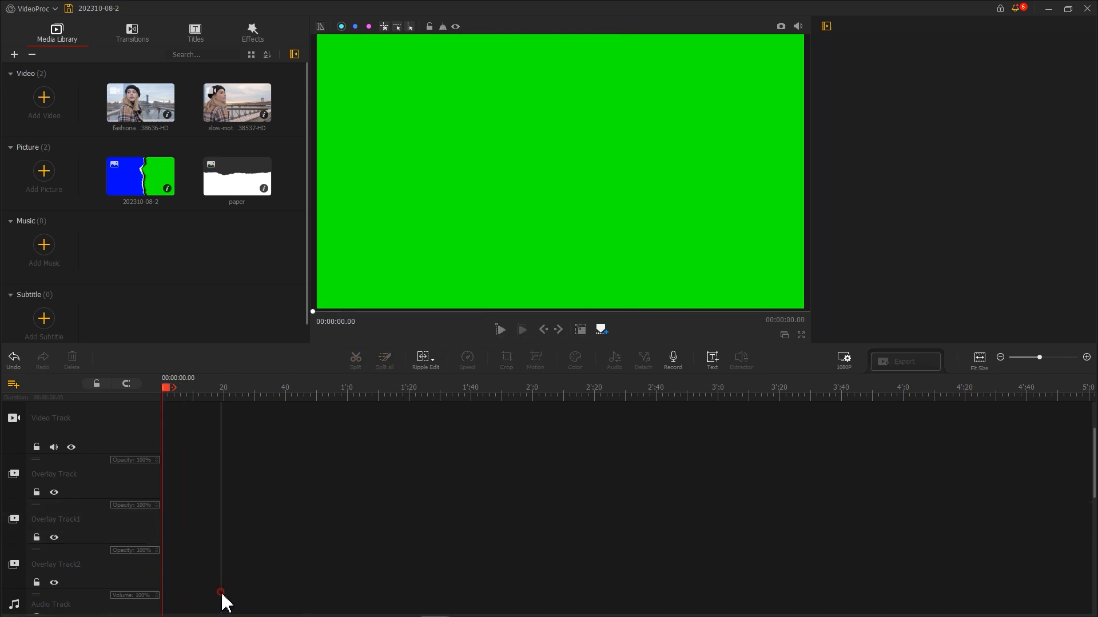
Step: Add the slow-motion video to the video track and the snapshot image above it, fitted to screen height
drag(245, 118, 195, 429)
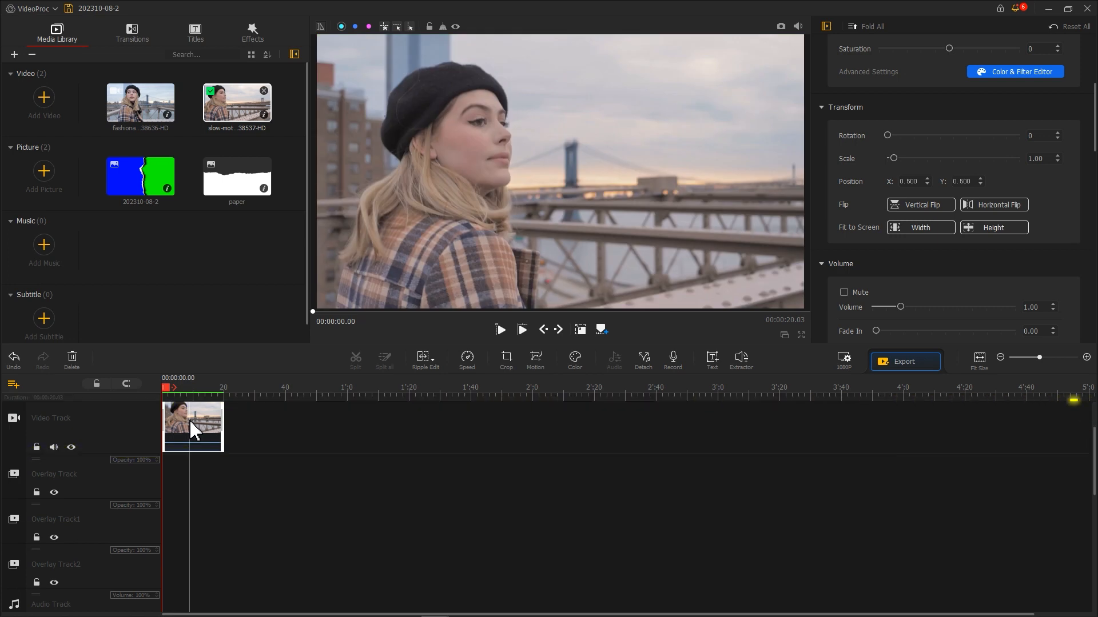
drag(140, 192, 220, 480)
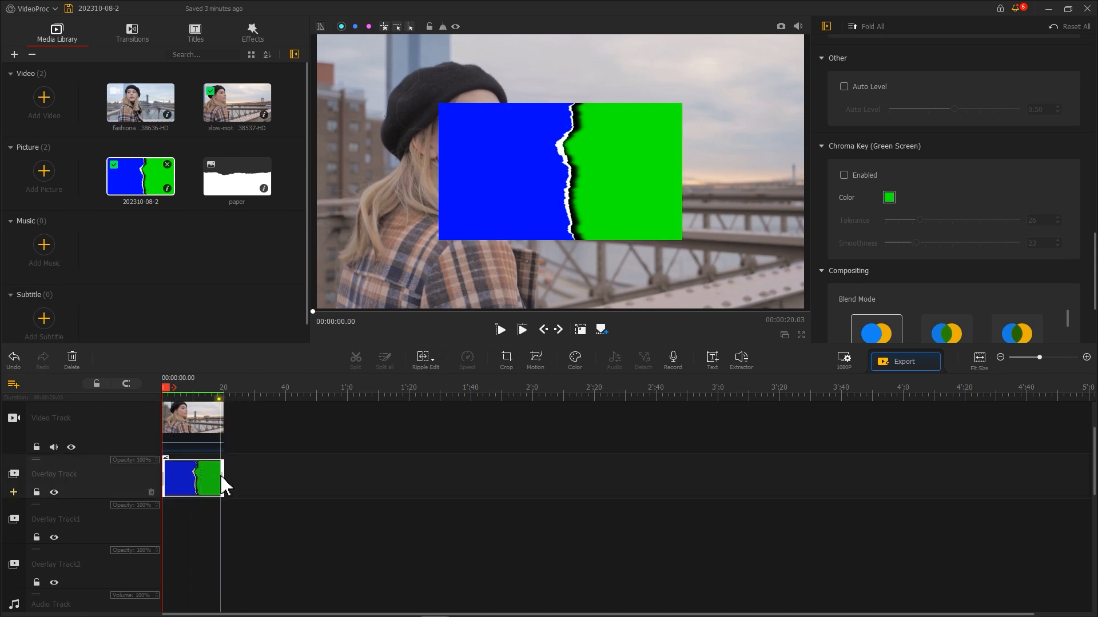
scroll(932, 211, up, 6)
click(980, 199)
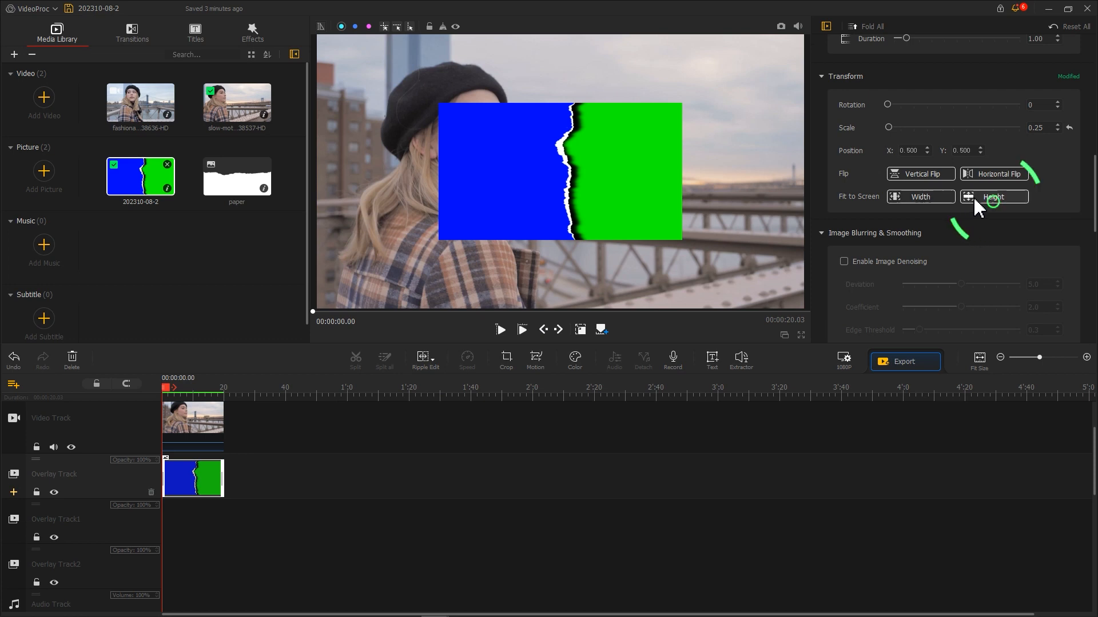
Step: Enable Chroma Key on the snapshot with its blue as key color and Tolerance set to 14
scroll(976, 201, down, 8)
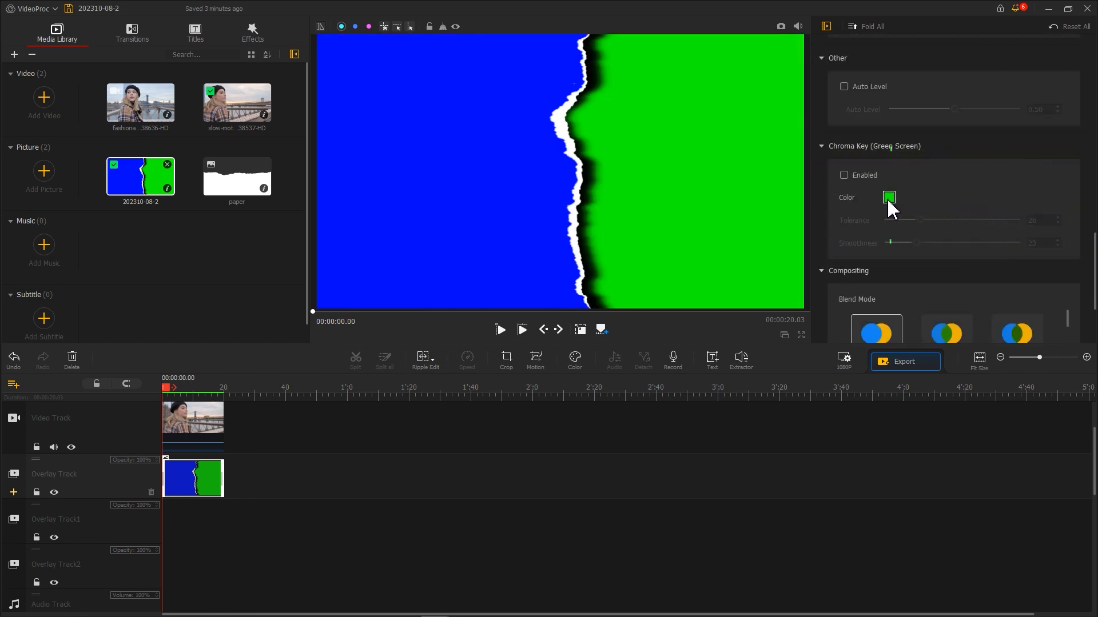
click(889, 198)
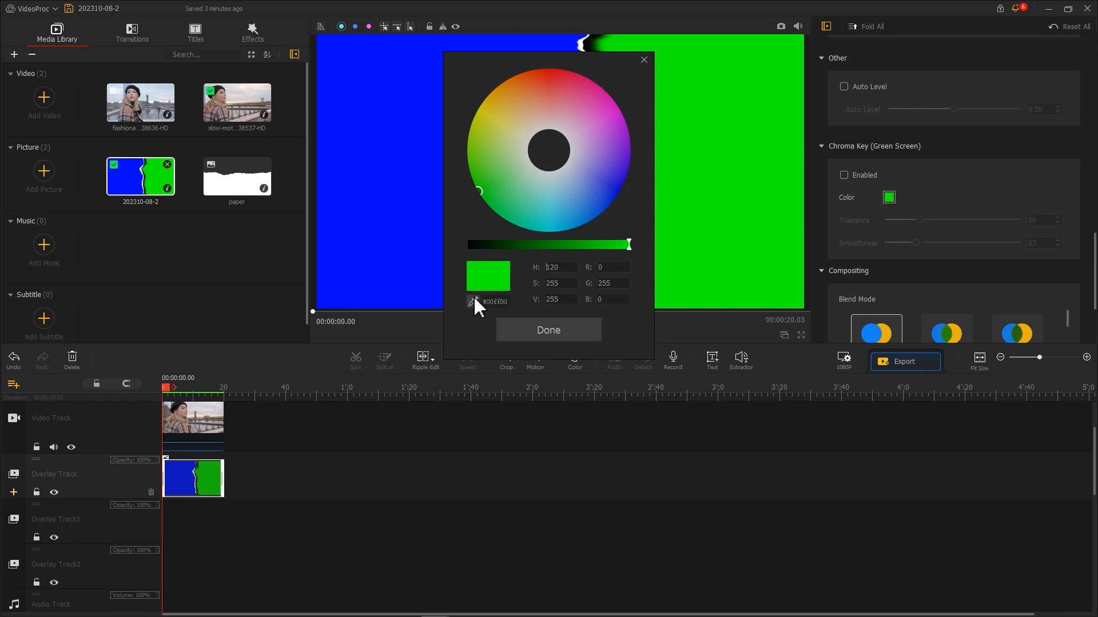
click(435, 243)
click(544, 330)
click(844, 175)
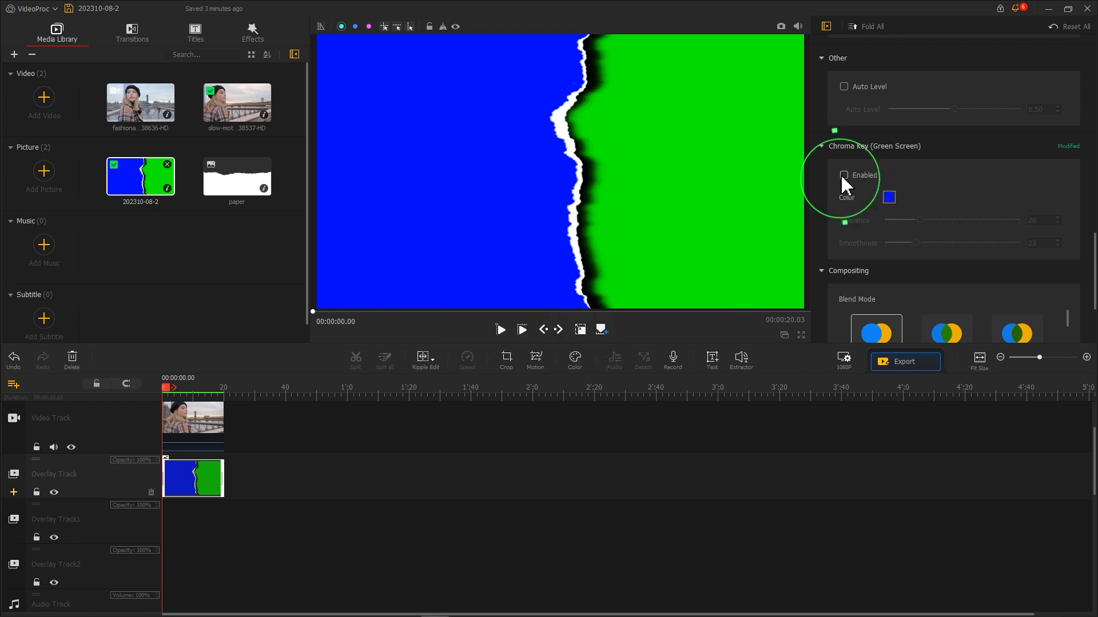
drag(921, 222, 909, 226)
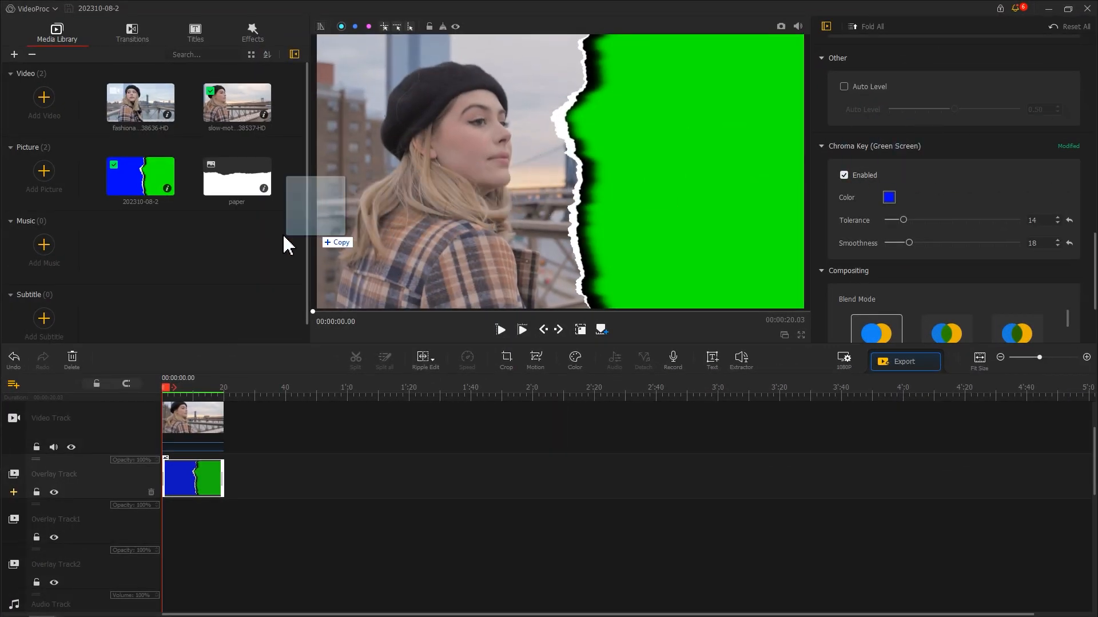
Step: Delete both clips from the timeline
click(173, 427)
key(Delete)
key(Delete)
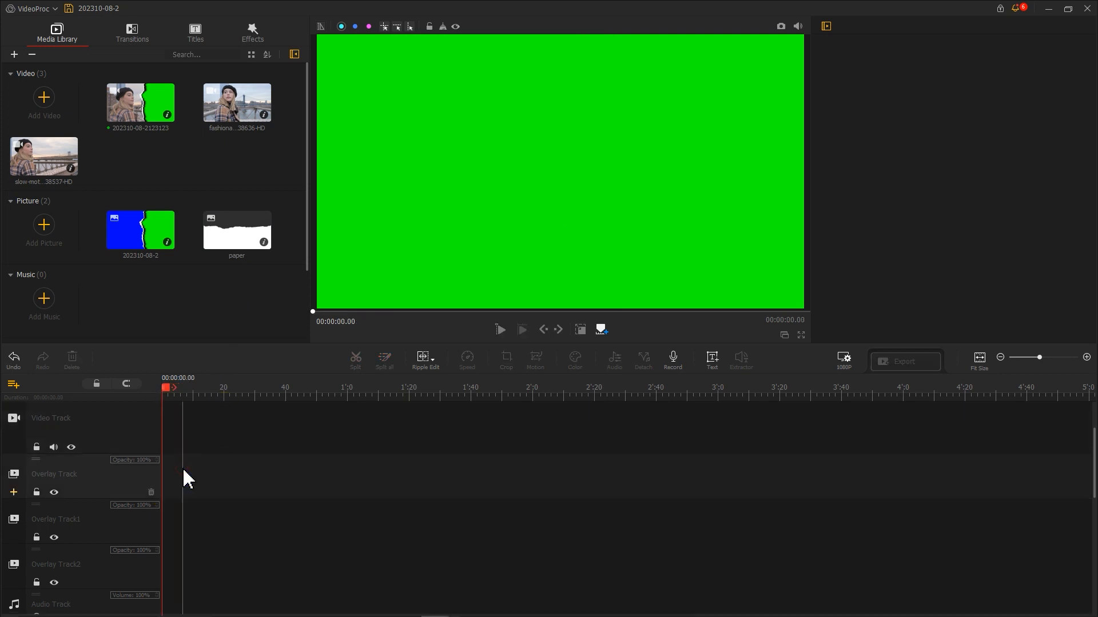
Step: Place the fashion clip on the video track and the new torn-paper video above it, trimmed to match and fitted to height
drag(251, 121, 202, 431)
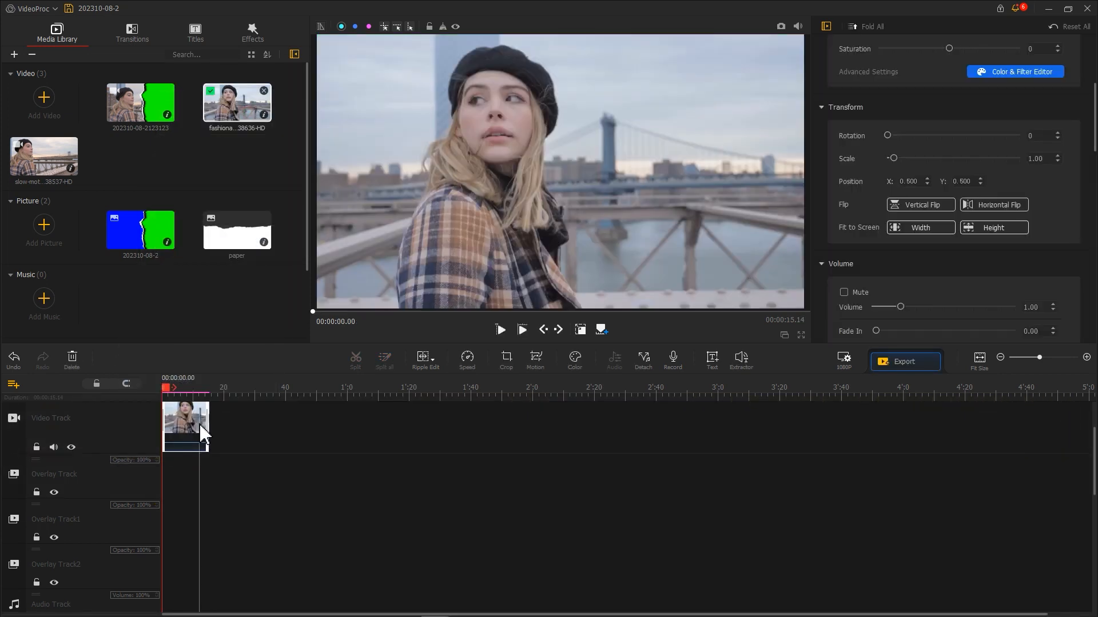
drag(147, 117, 155, 480)
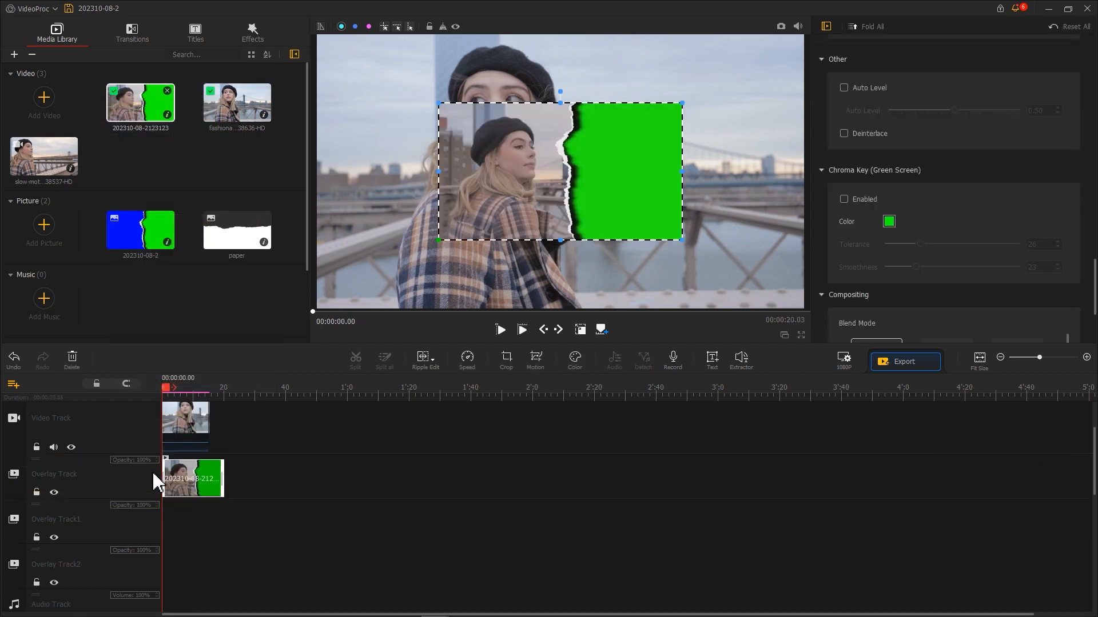
drag(221, 482, 211, 484)
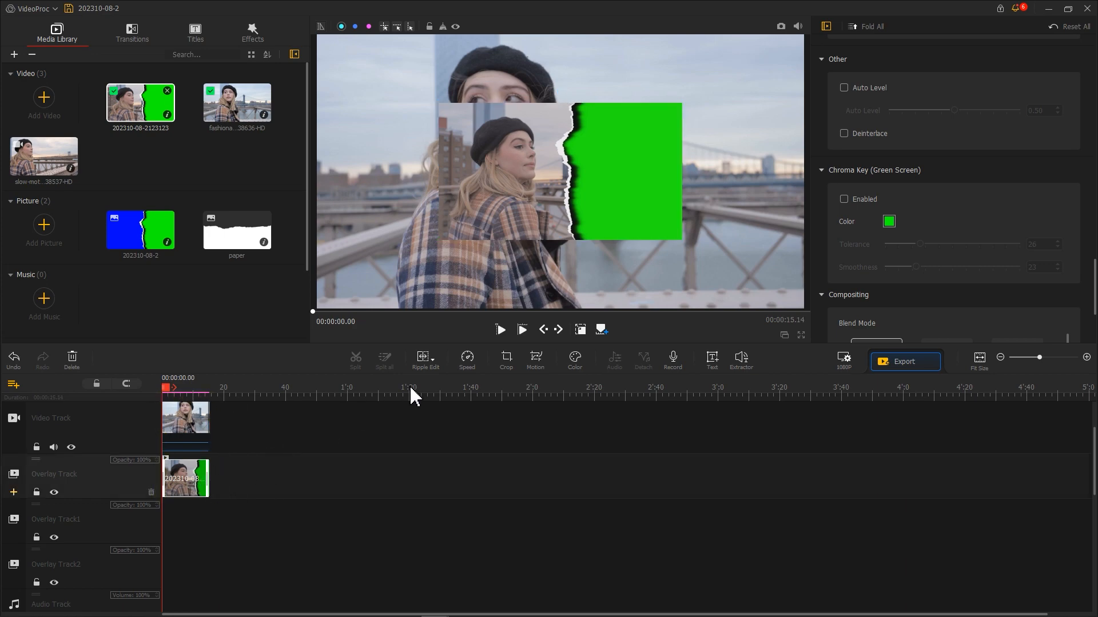
scroll(947, 244, up, 10)
click(991, 207)
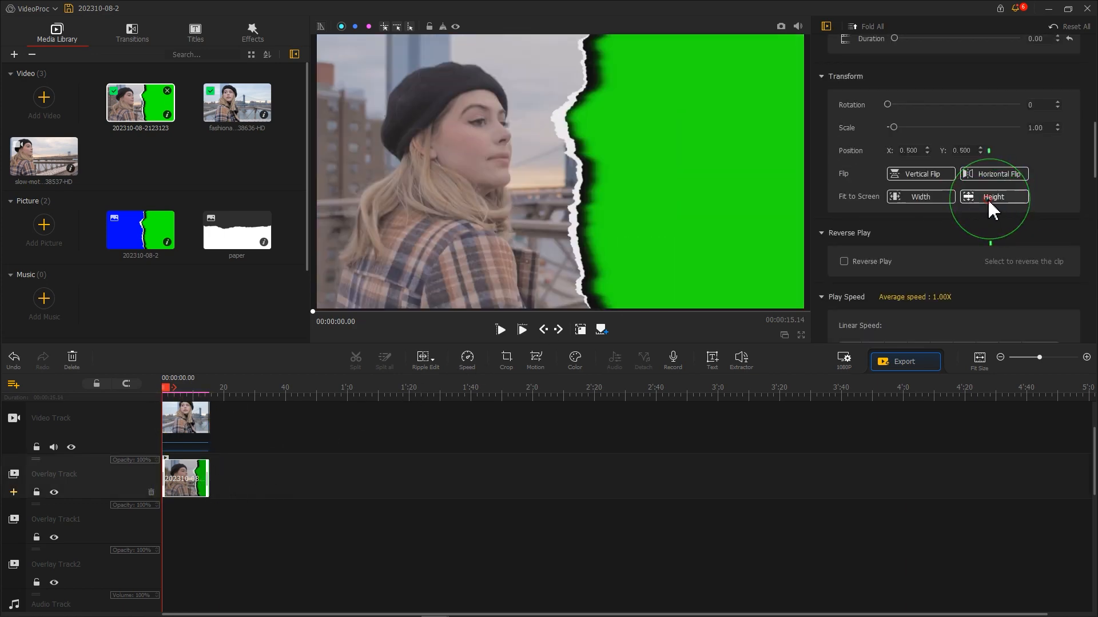
Step: Enable Chroma Key on the overlay video keeping green as key color, with Tolerance 12 and Smoothness 17
scroll(994, 211, down, 5)
scroll(994, 210, down, 5)
click(890, 222)
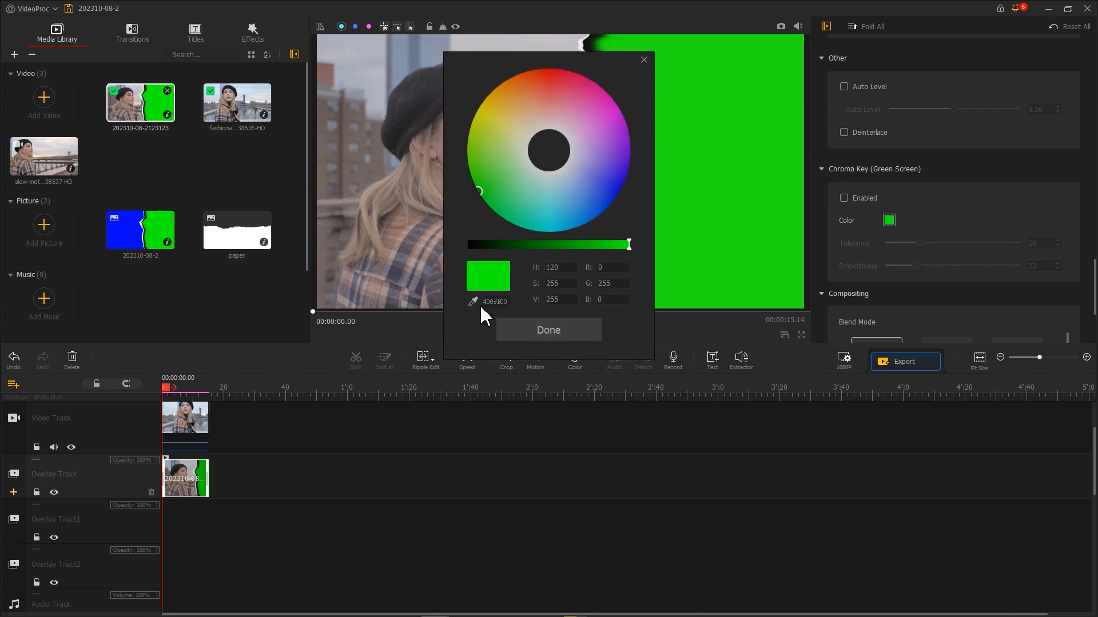
click(549, 329)
click(844, 198)
click(915, 243)
drag(915, 243, 909, 266)
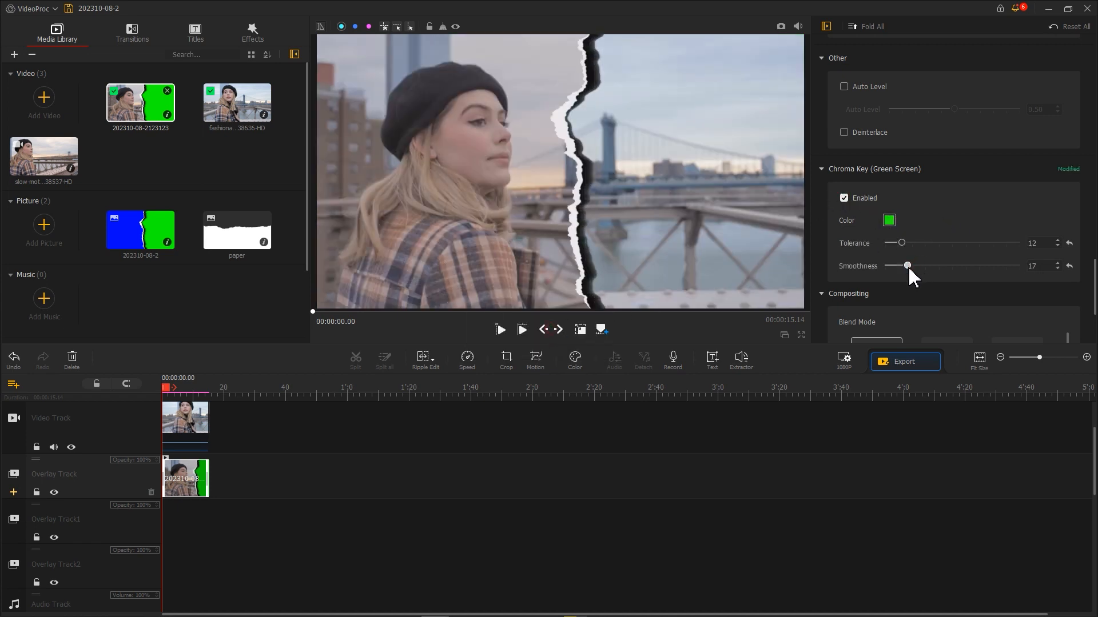
Step: Toggle the overlay track's visibility off and back on to compare
click(55, 492)
click(54, 492)
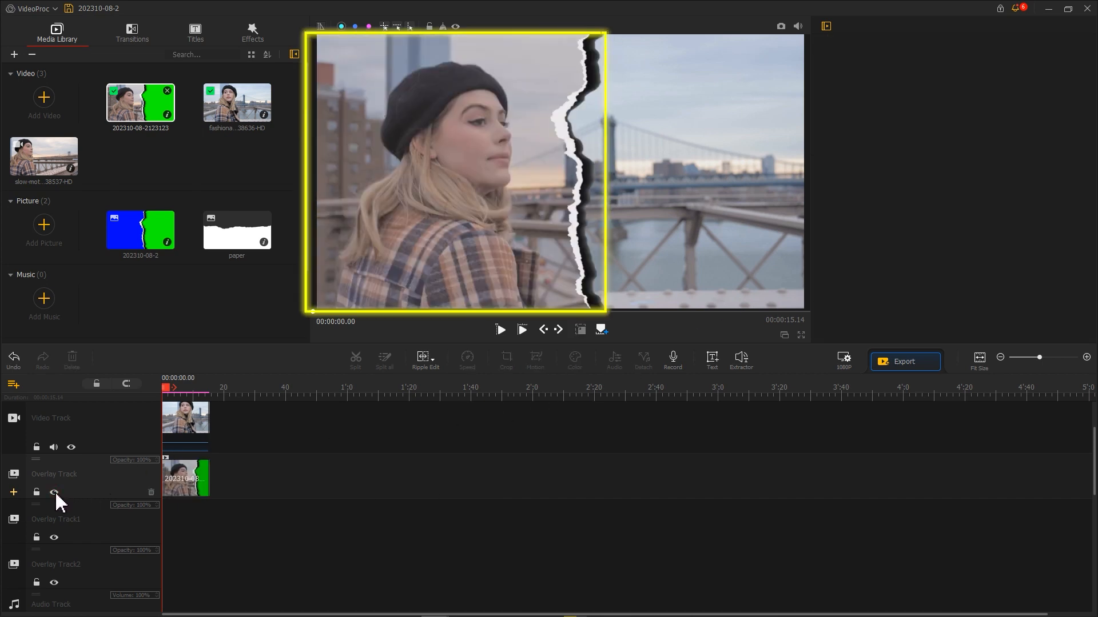
Step: Flip the background fashion clip horizontally and reselect the overlay clip
click(182, 441)
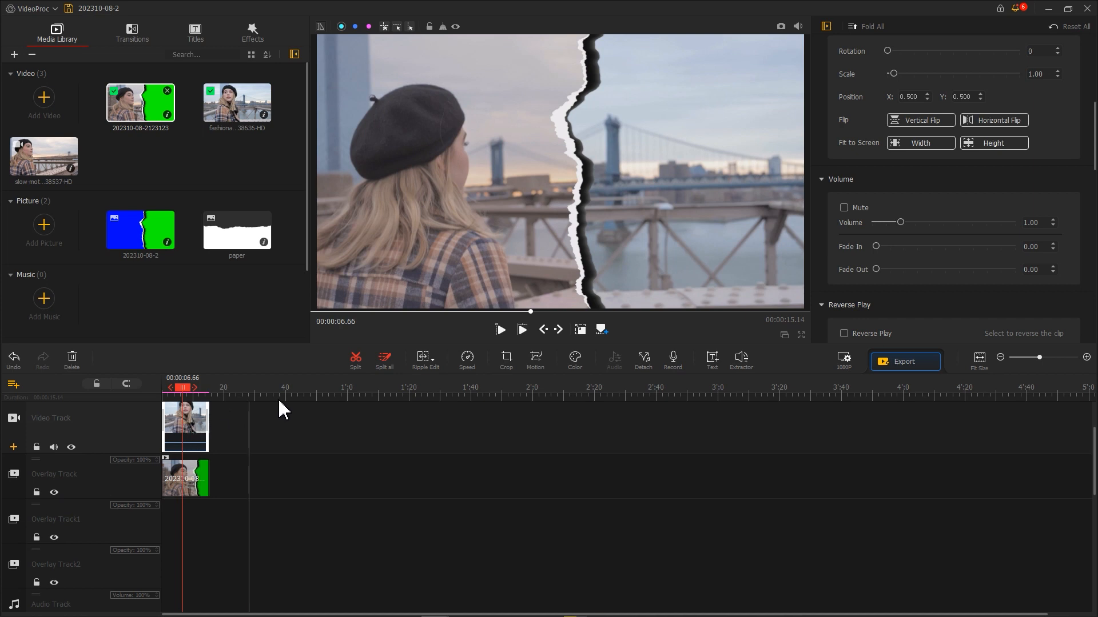
click(993, 121)
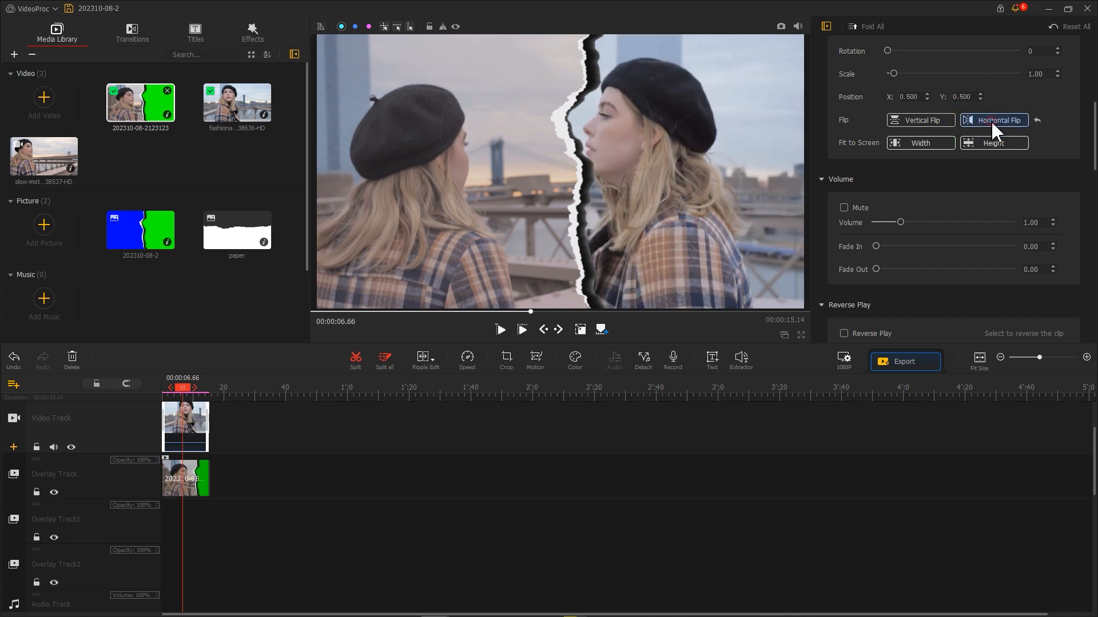
click(178, 481)
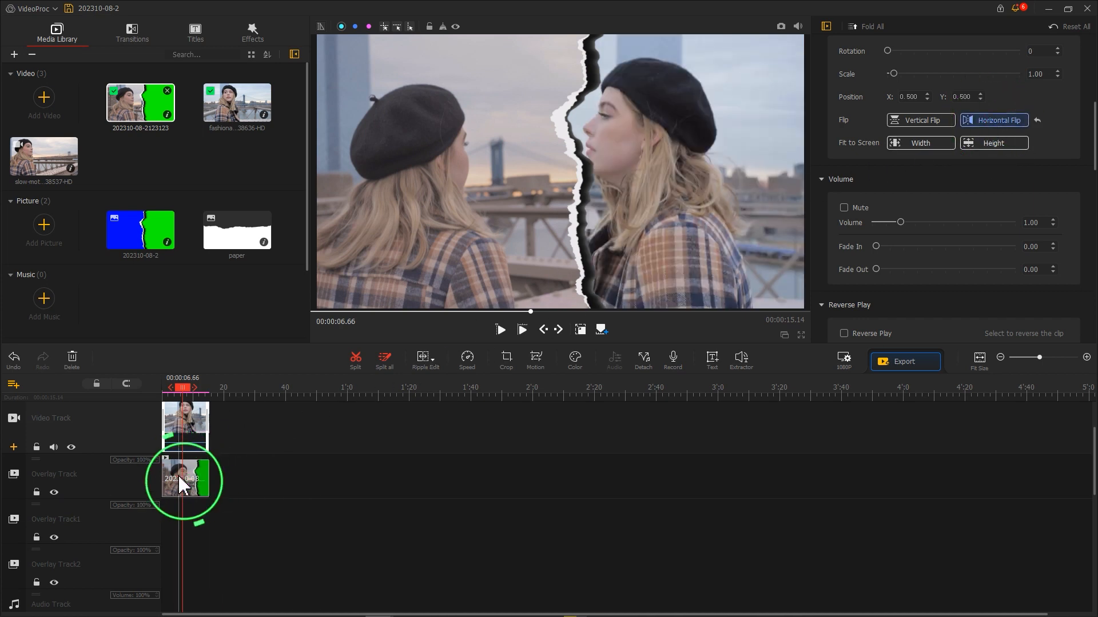
Step: Open the Motion editor for the overlay clip and resize and reposition the first keyframe's frame
click(535, 362)
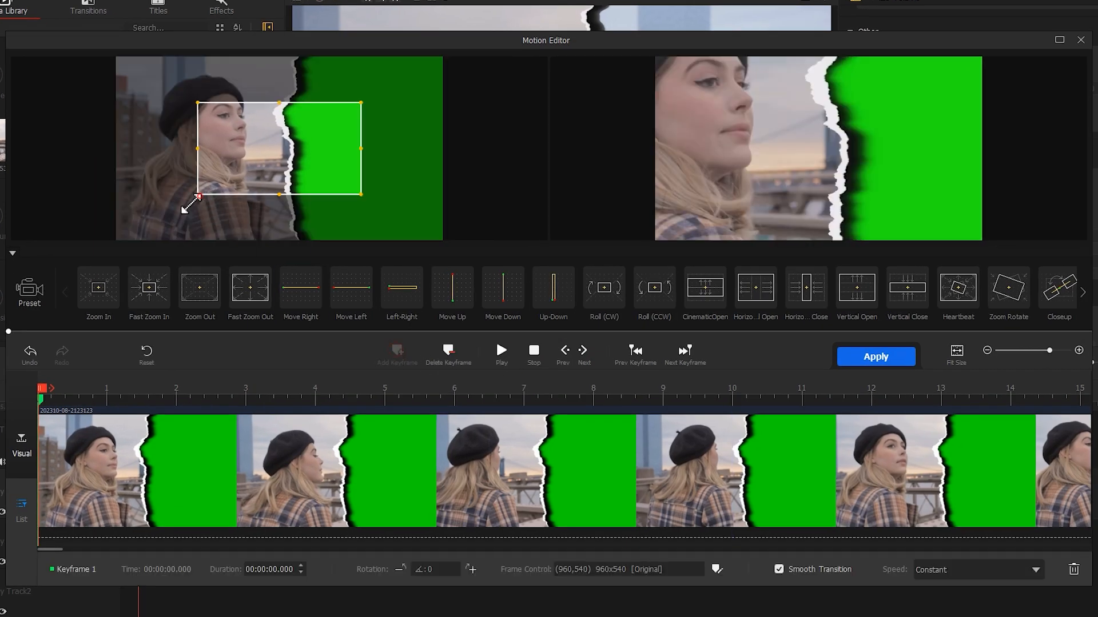
drag(196, 190, 119, 239)
drag(315, 93, 465, 105)
Step: Add a second keyframe at about 00:00:01.03 and move its frame to cover the full 1920x1080 view
click(104, 394)
click(107, 397)
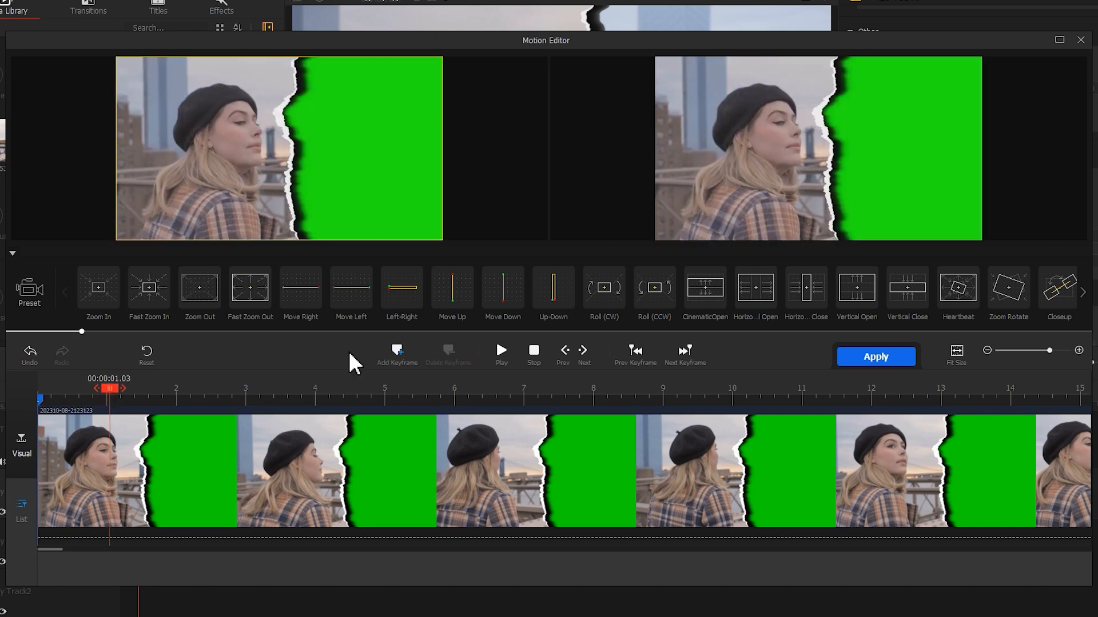
click(397, 351)
drag(399, 179, 214, 200)
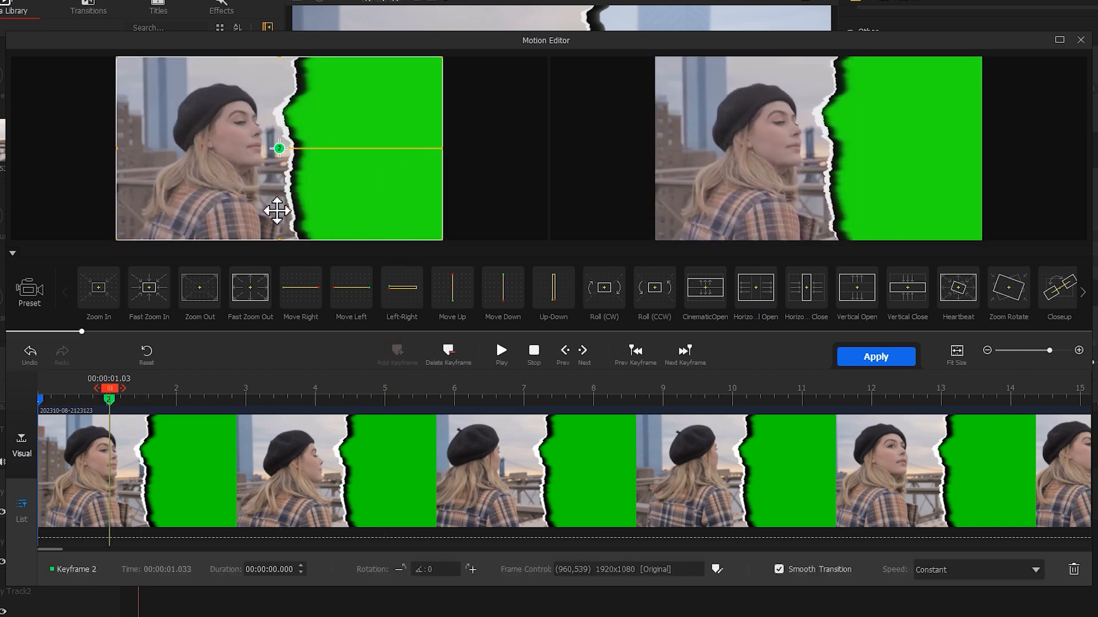
Step: Set the keyframe speed to Smooth Speed Down 1 and apply the motion to the clip
click(955, 570)
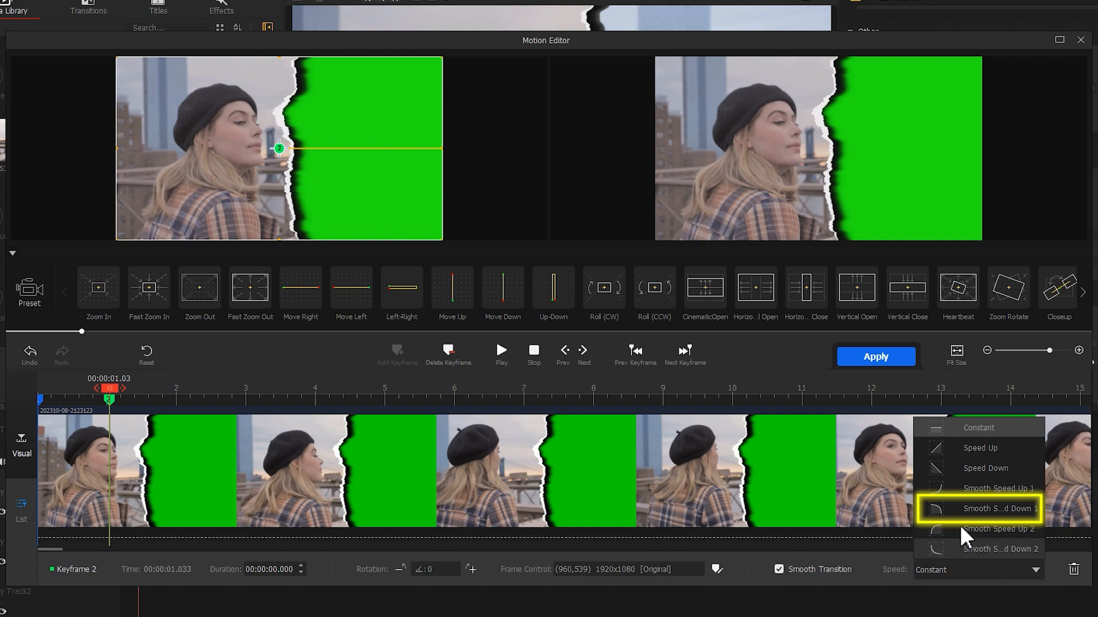
click(965, 507)
click(877, 357)
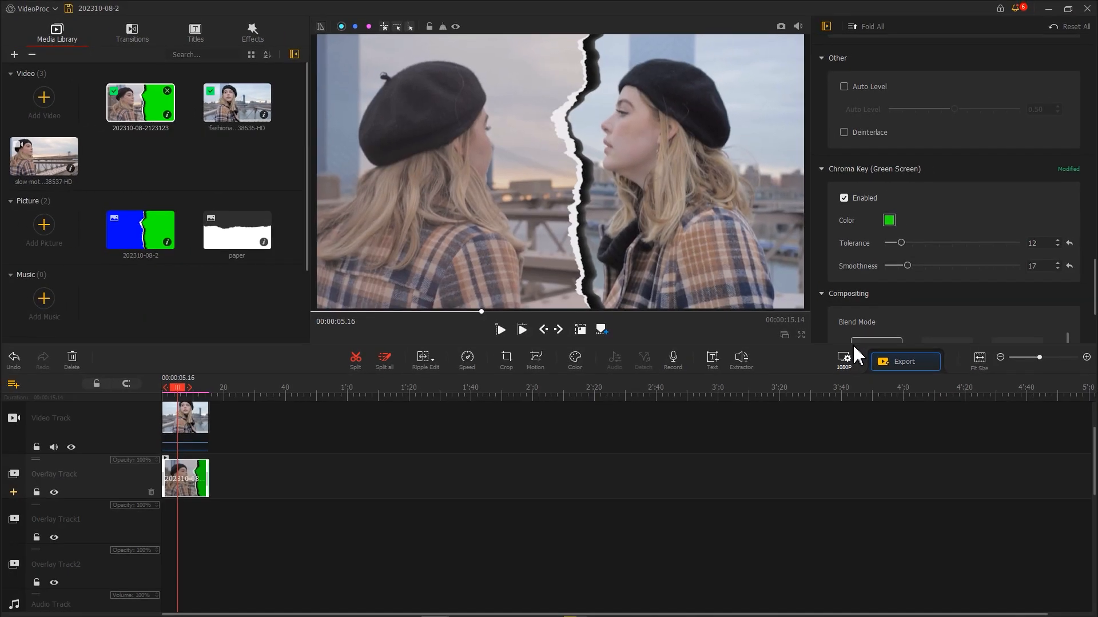
Step: Add the sfx_1 sound effect to the audio track at the start of the timeline
drag(124, 311, 183, 557)
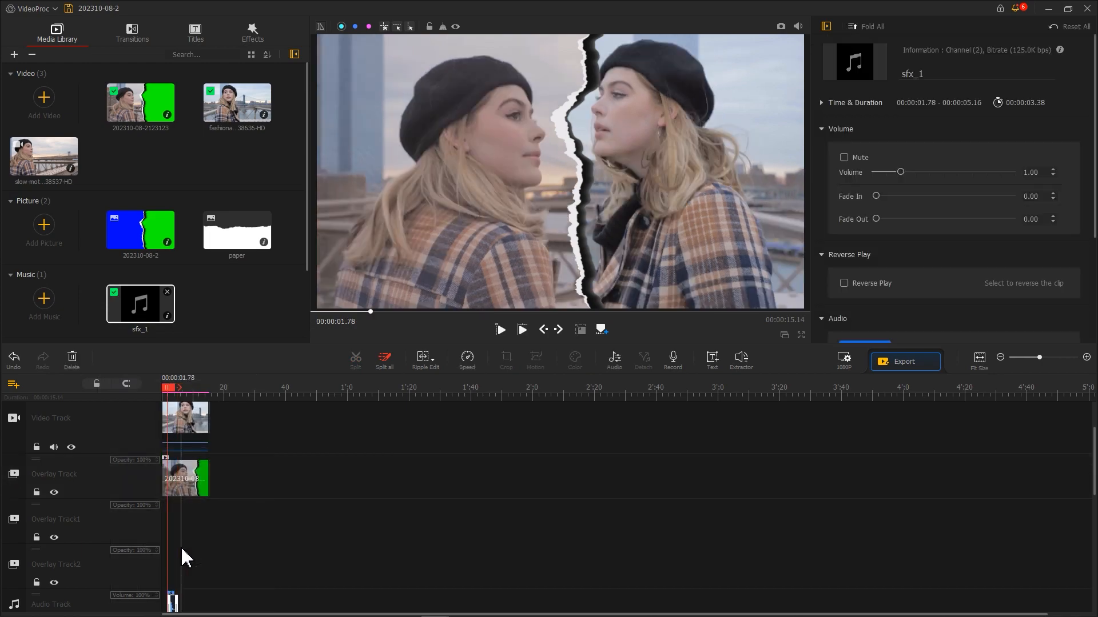